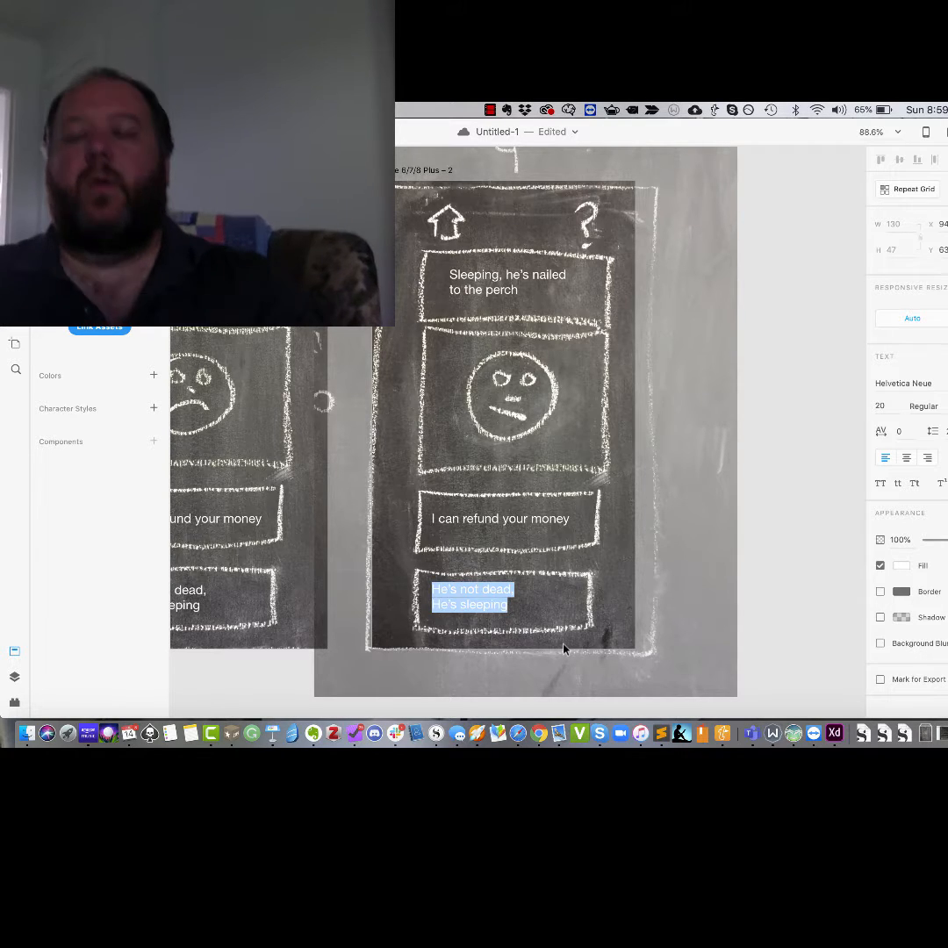
Replace the lower answer on the second artboard with "I can get you a replacement" and center it within its chalk box
text(I can get you)
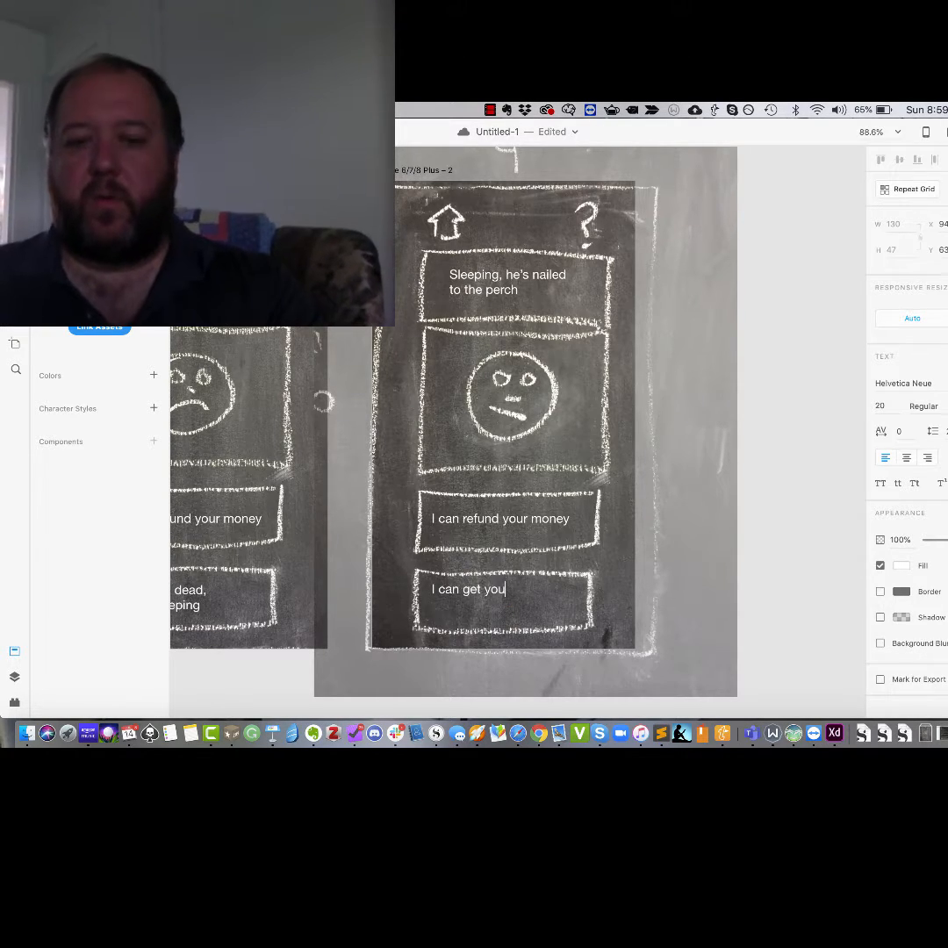
text( a relacement)
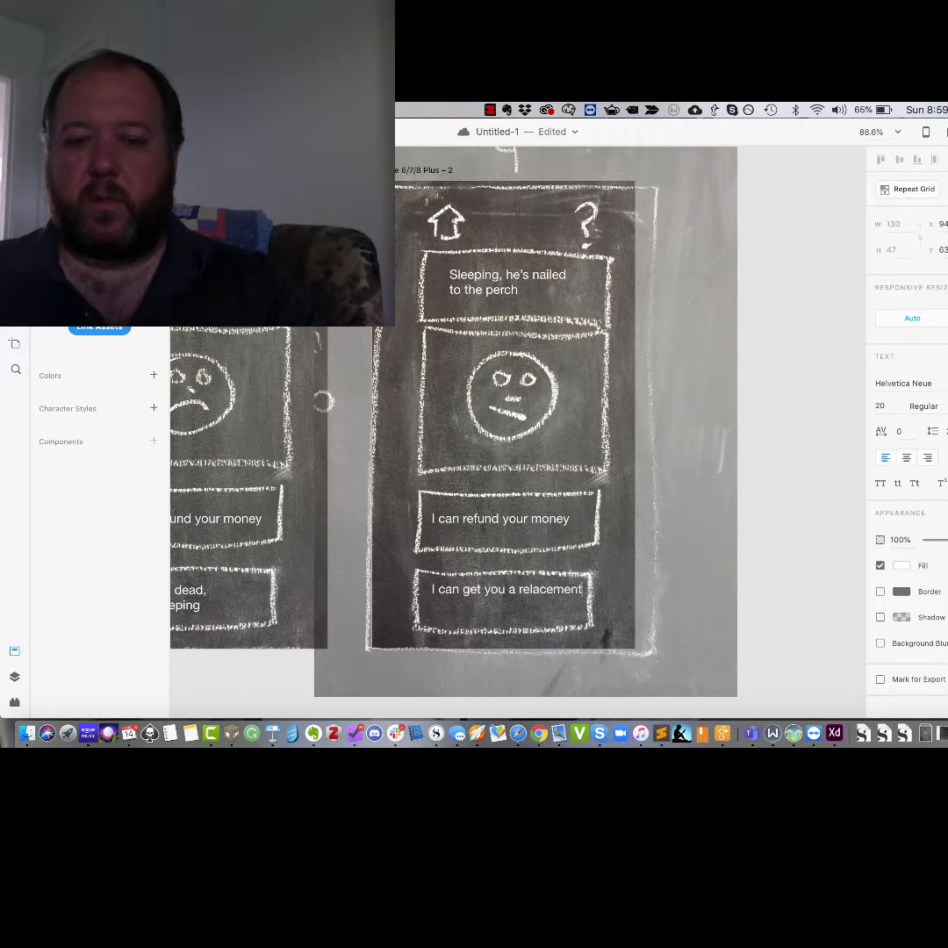
key(space)
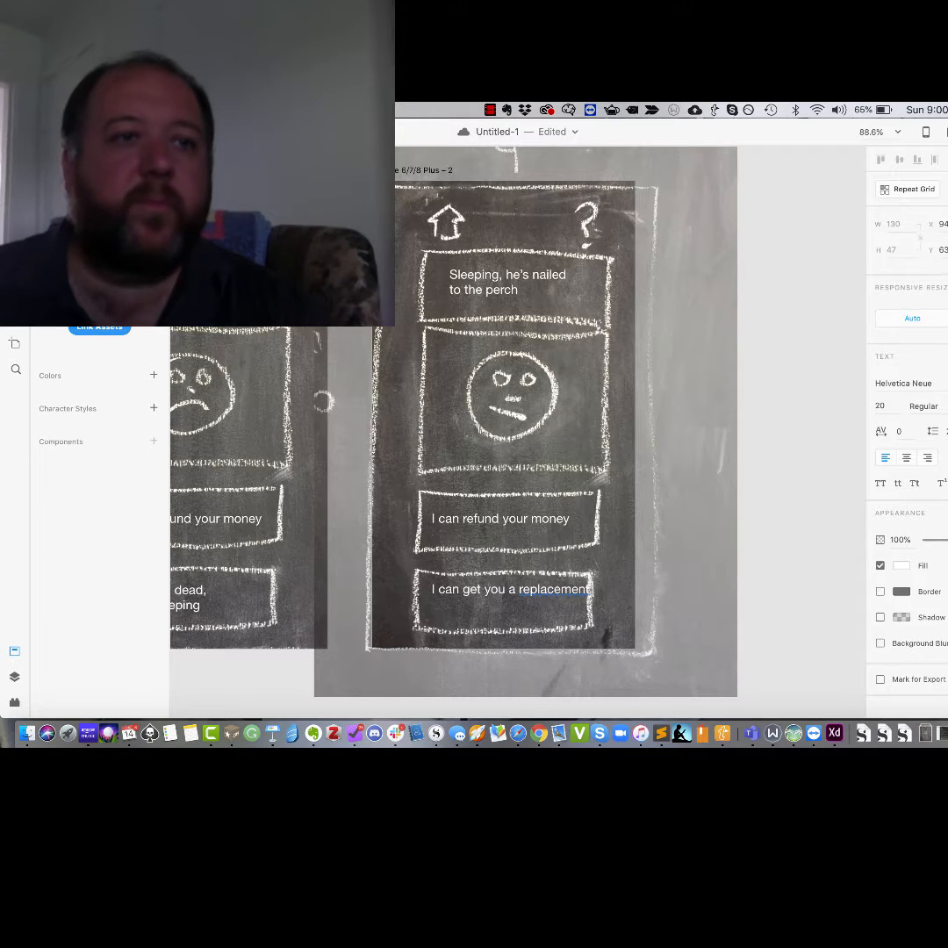
key(Escape)
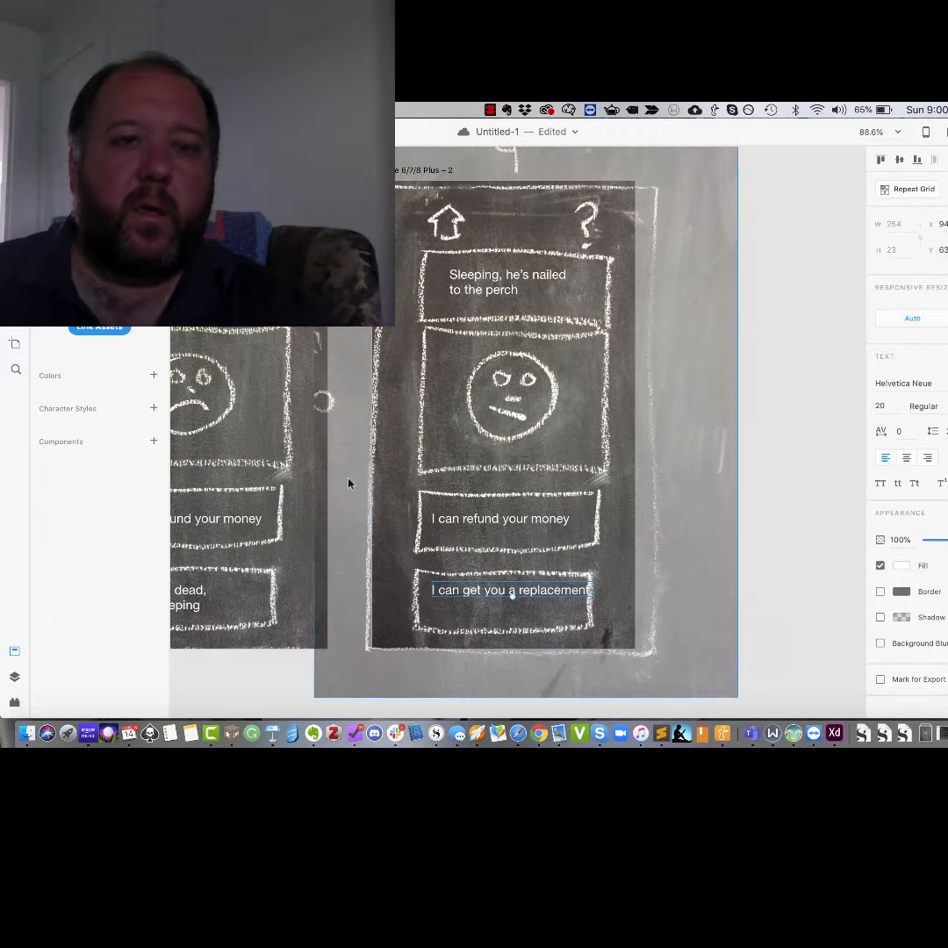
drag(496, 595, 490, 604)
click(816, 339)
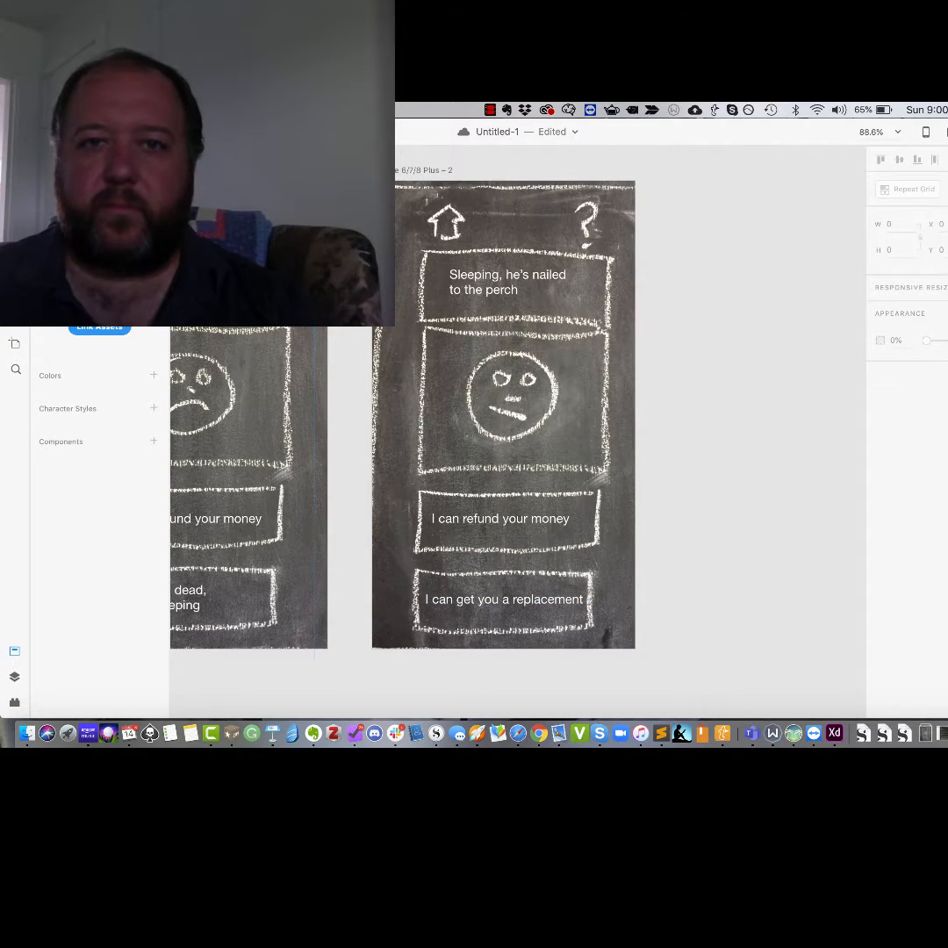
Duplicate the second artboard and change the copy's heading text to "Does it talk"
click(386, 171)
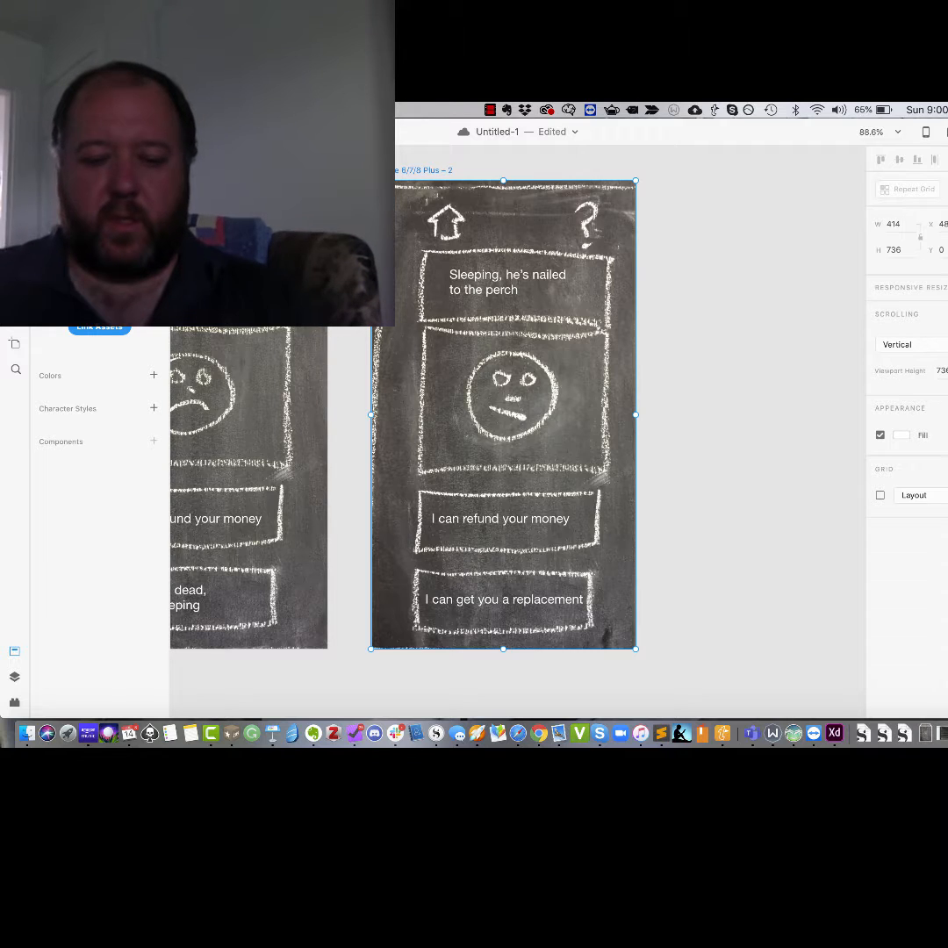
key(super+d)
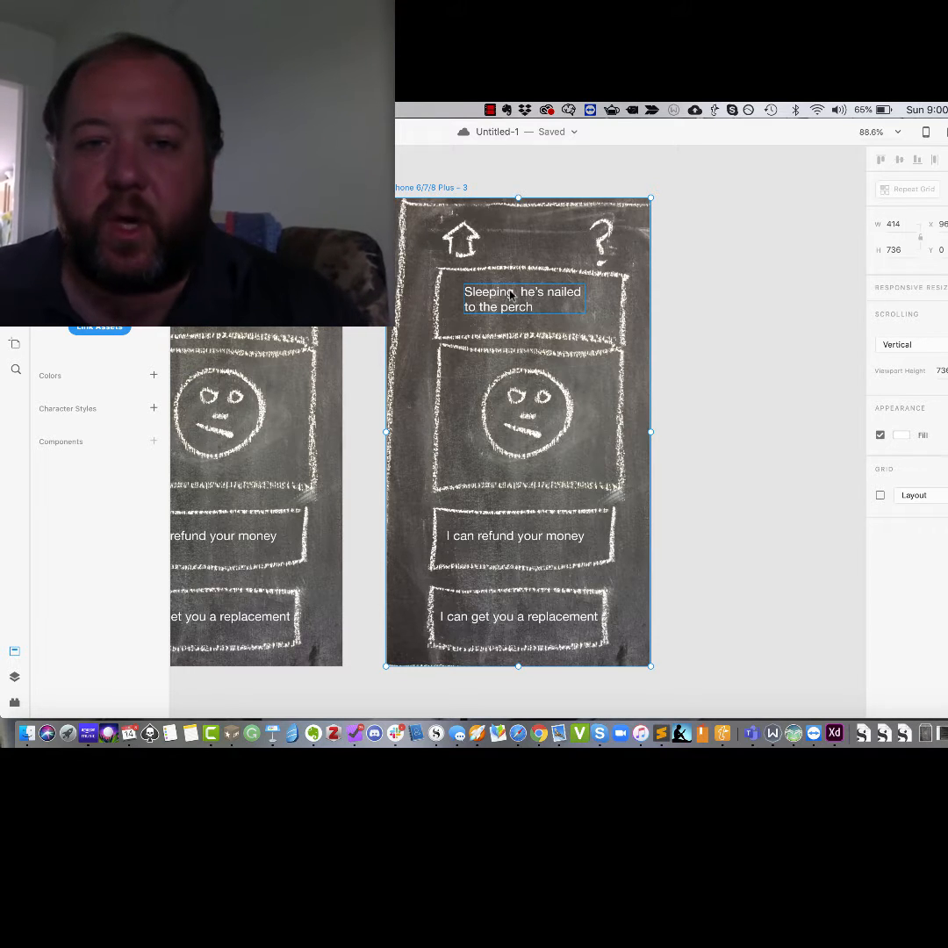
triple_click(510, 294)
triple_click(510, 292)
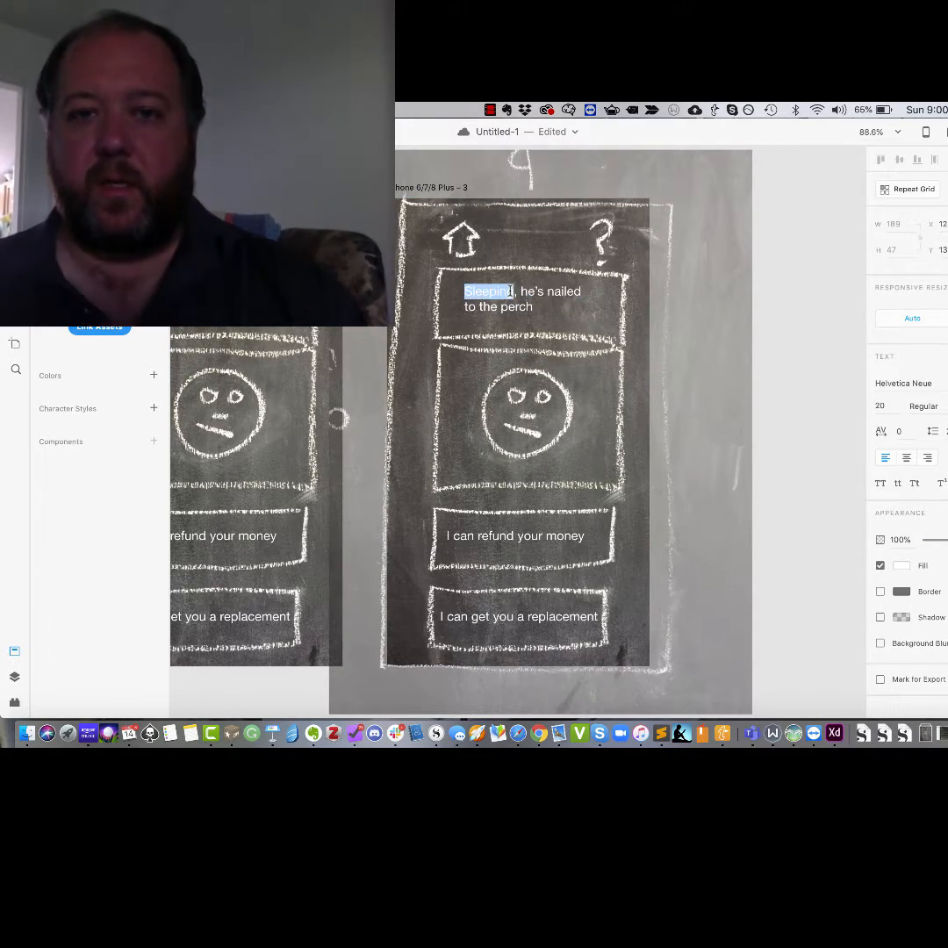
drag(538, 309, 461, 292)
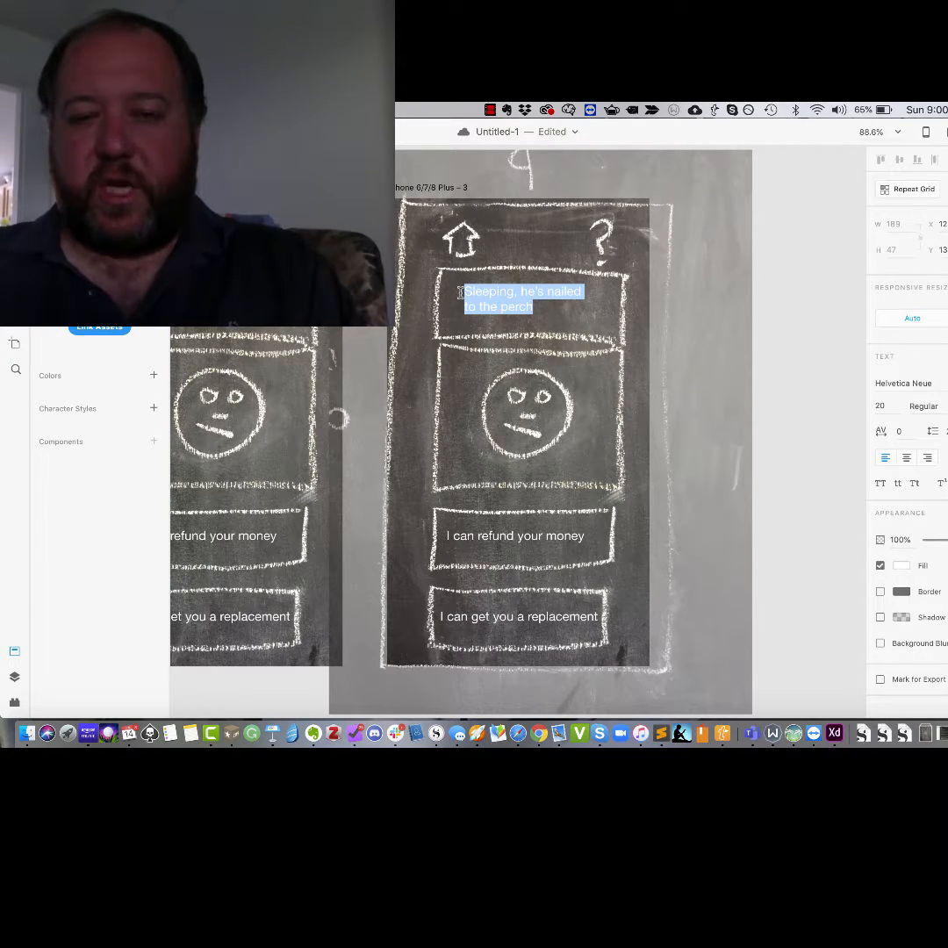
text(Does it talk)
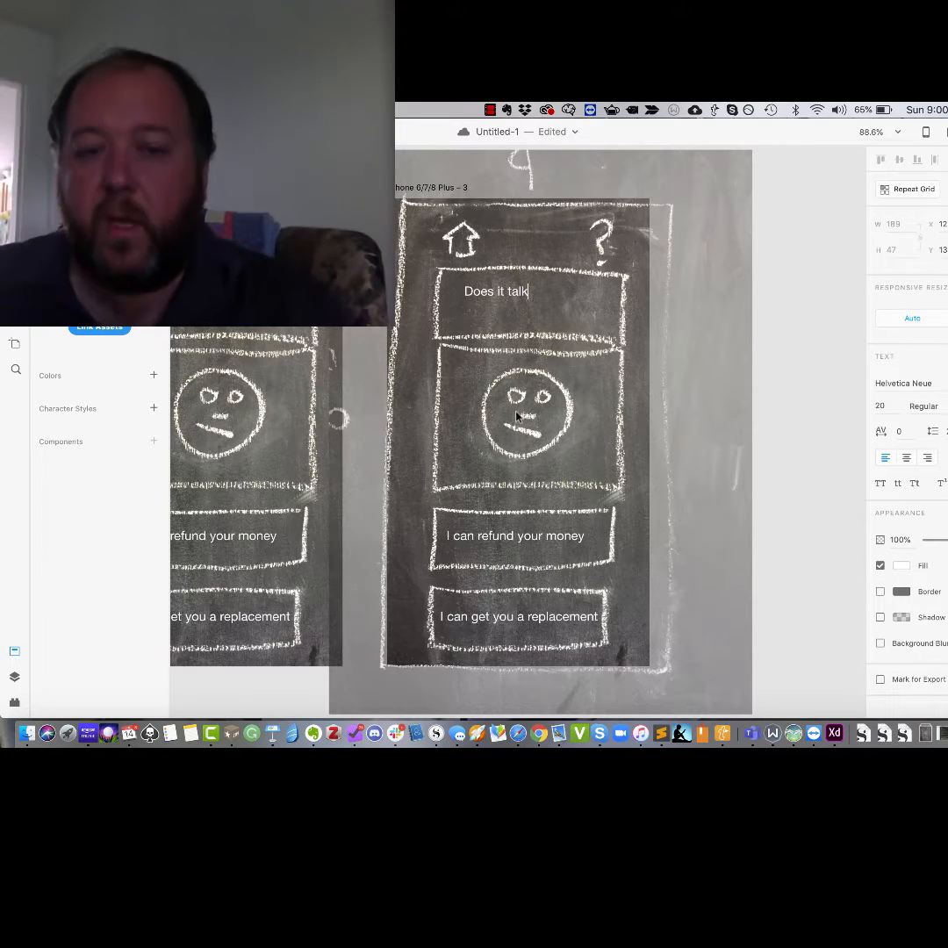
Change the two answers on the "Does it talk" artboard to "No it's a slug" and "yes it's a talking slug"
double_click(504, 535)
text(No it's a slug)
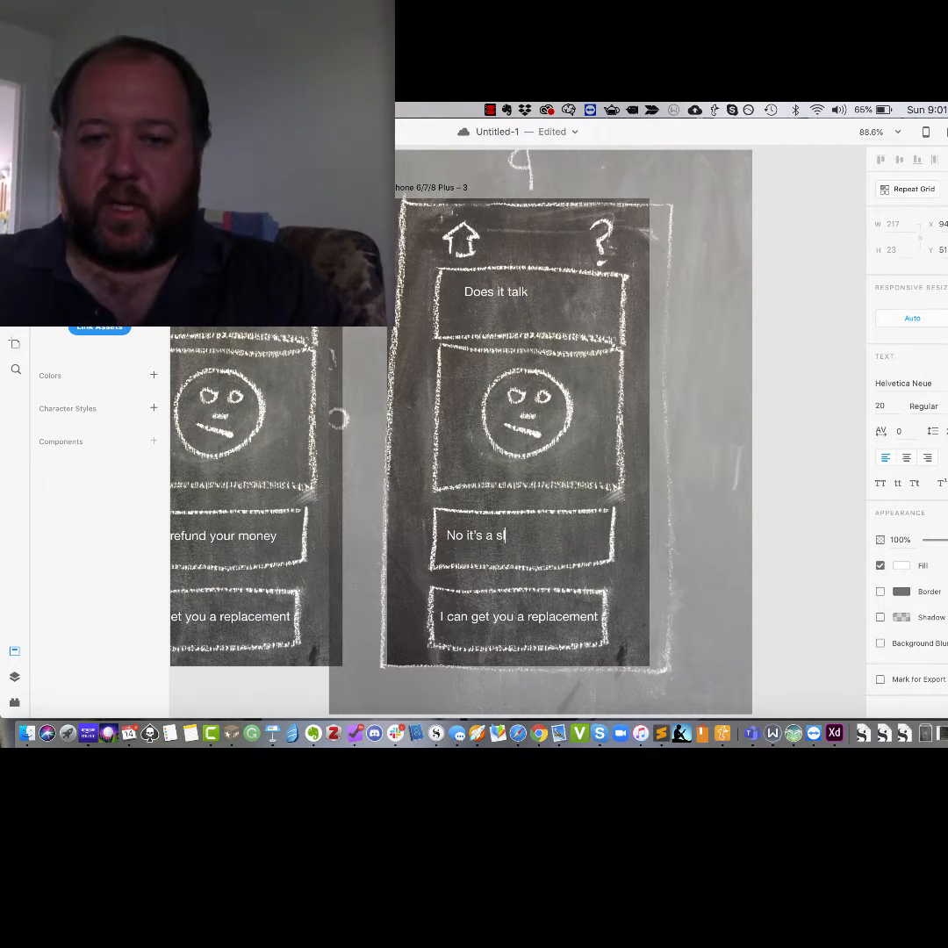
double_click(493, 619)
text(yes it's a talking slug)
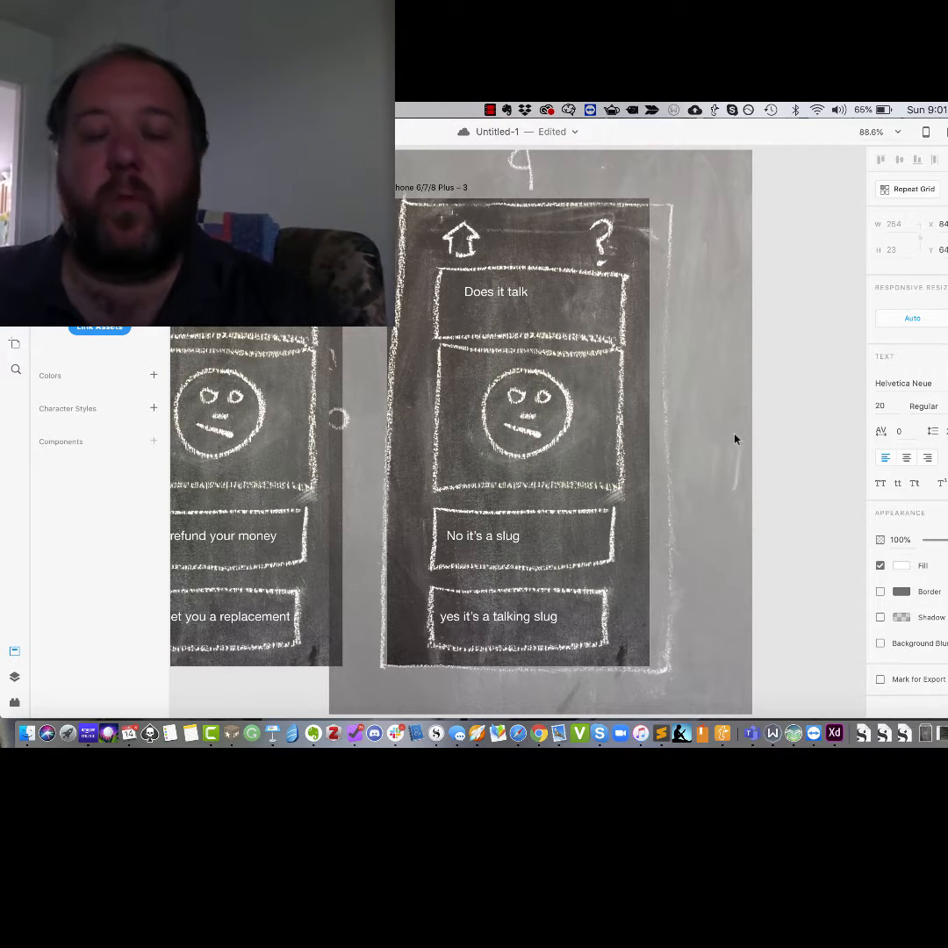
key(Escape)
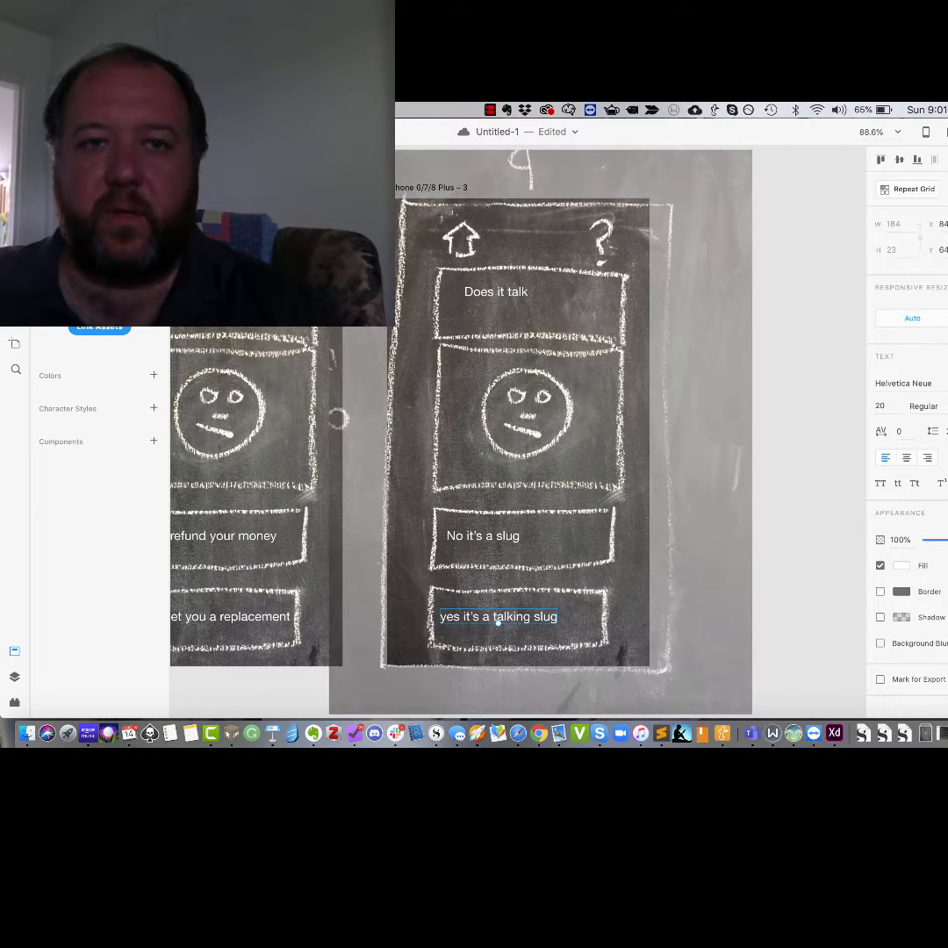
key(Escape)
Duplicate the "Does it talk" artboard
click(427, 188)
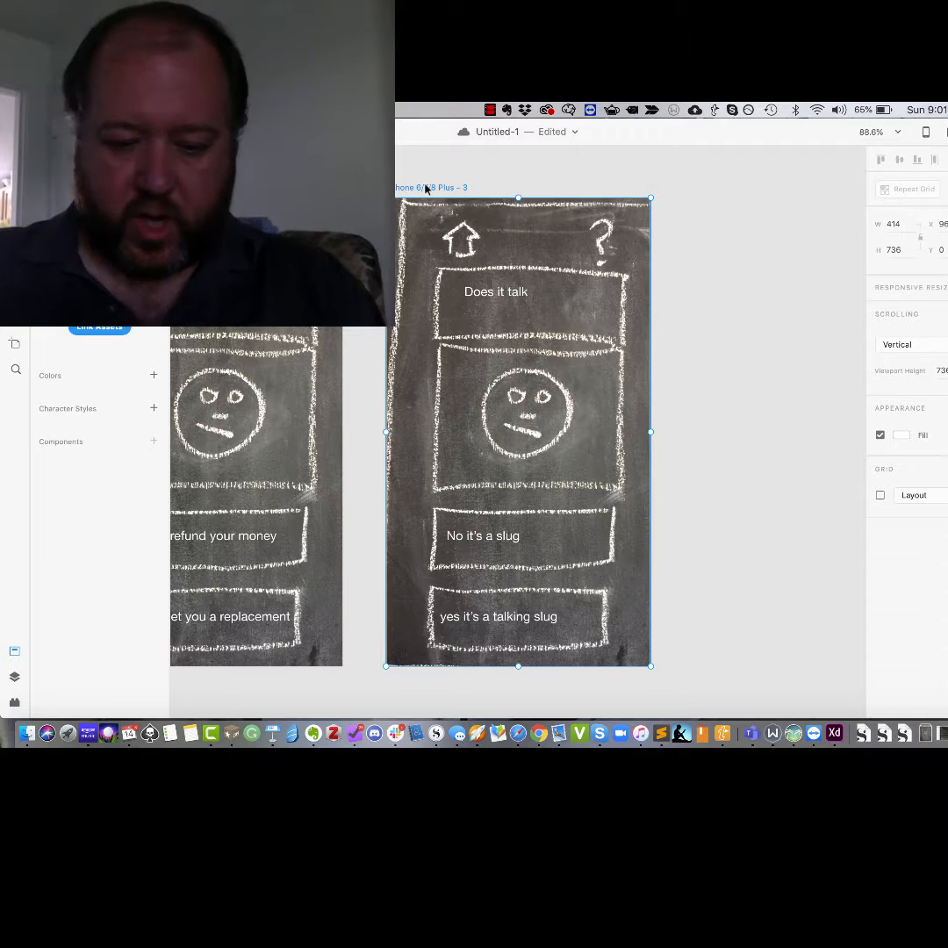
key(super+n)
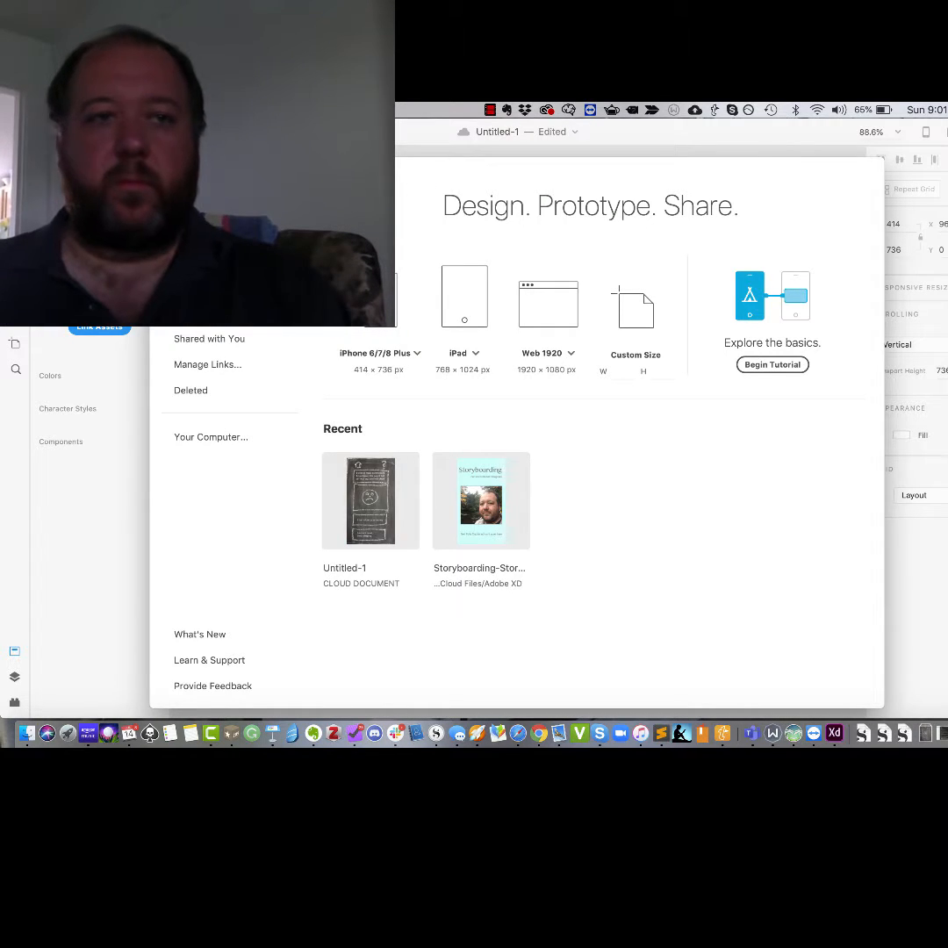
click(161, 169)
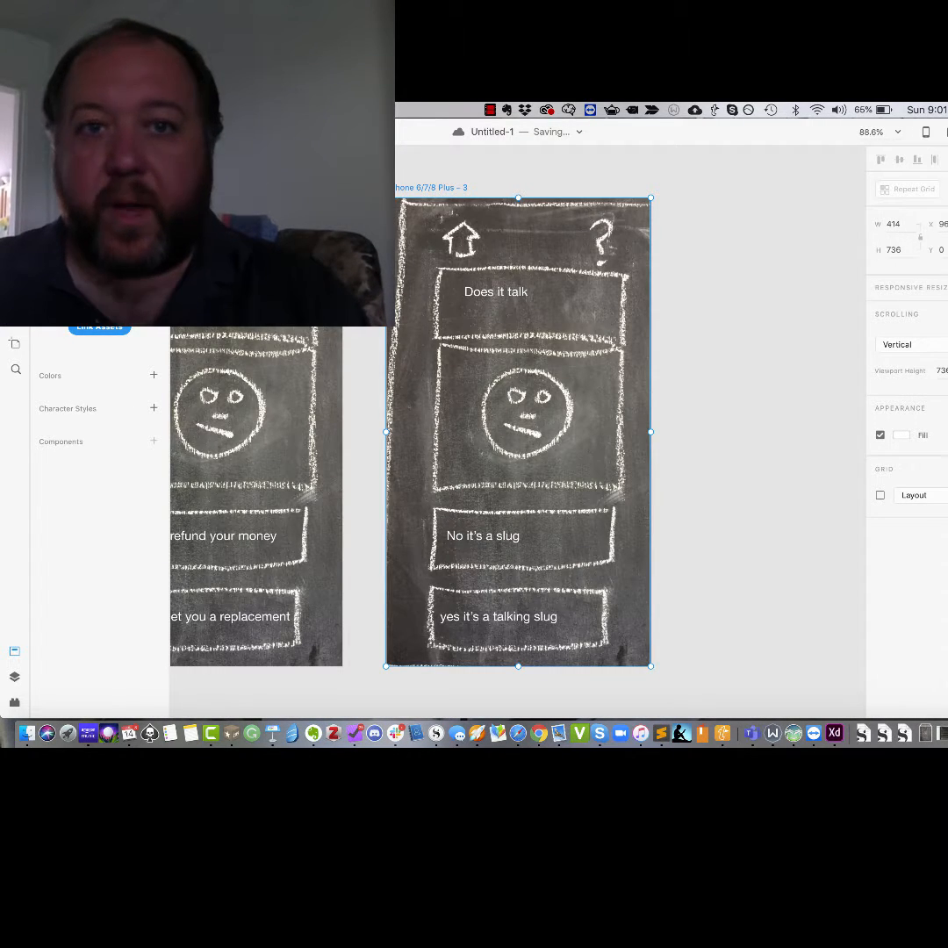
key(super+d)
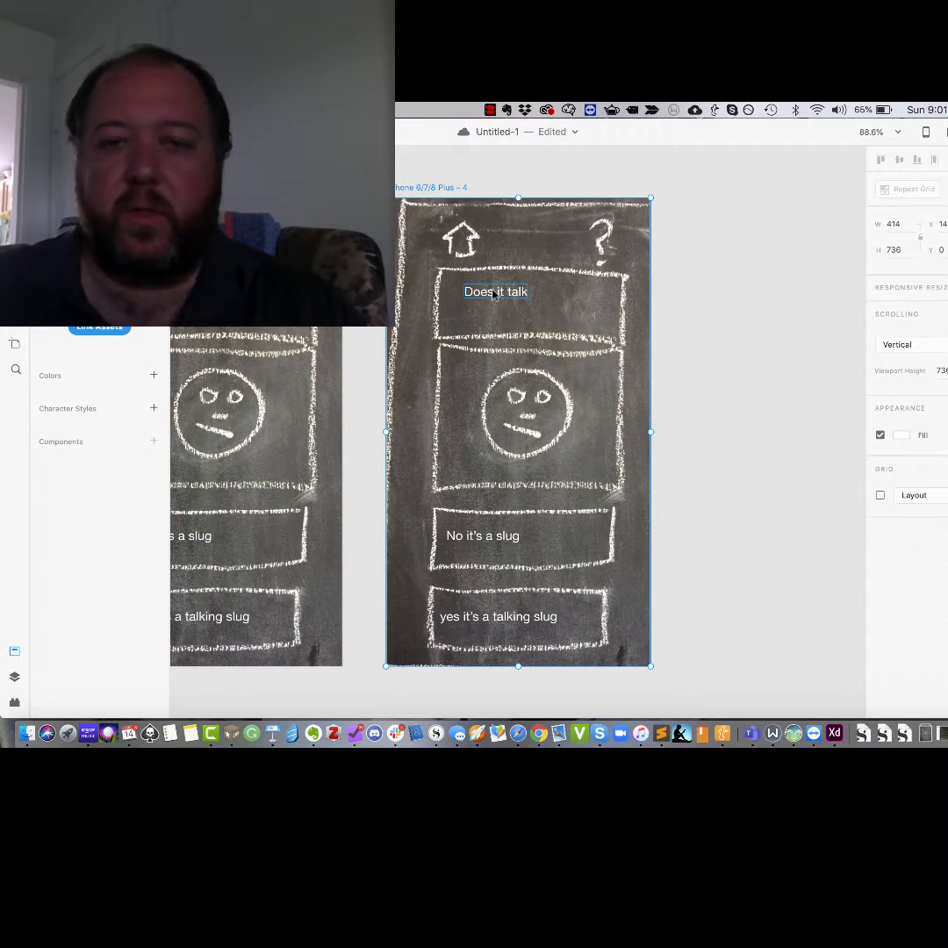
Clear the newest artboard by removing its heading, both answer texts and the chalkboard background photo
click(493, 294)
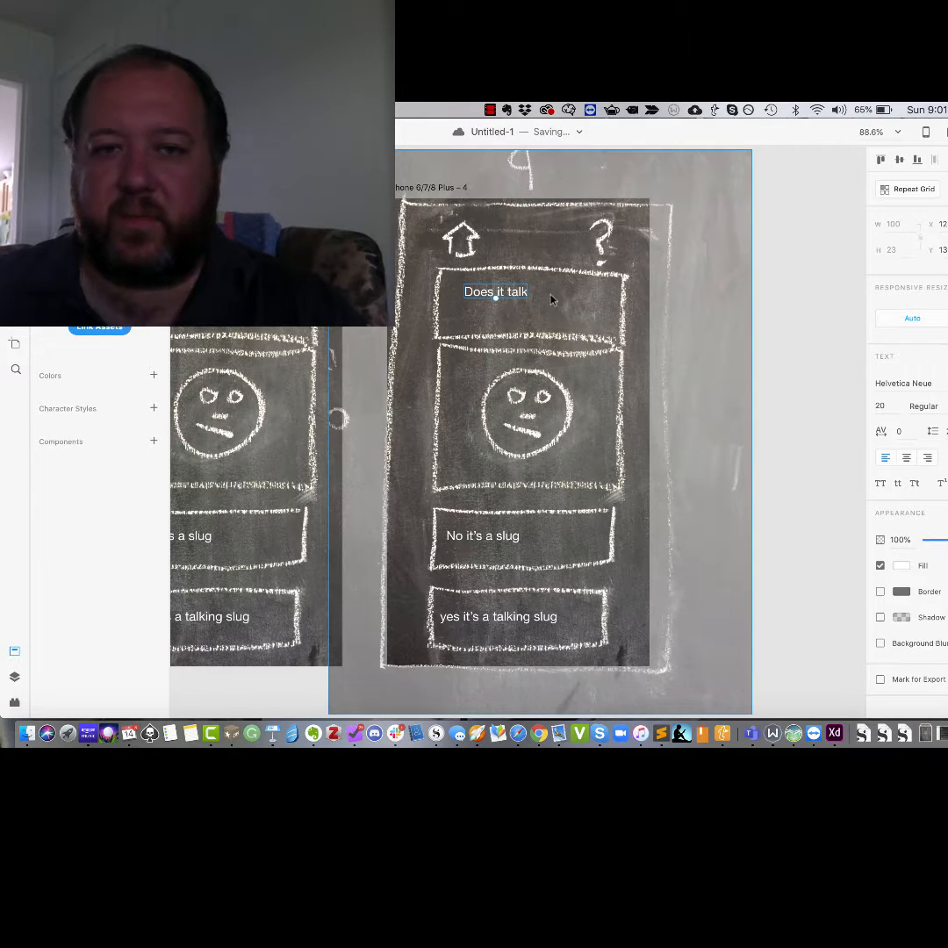
key(Delete)
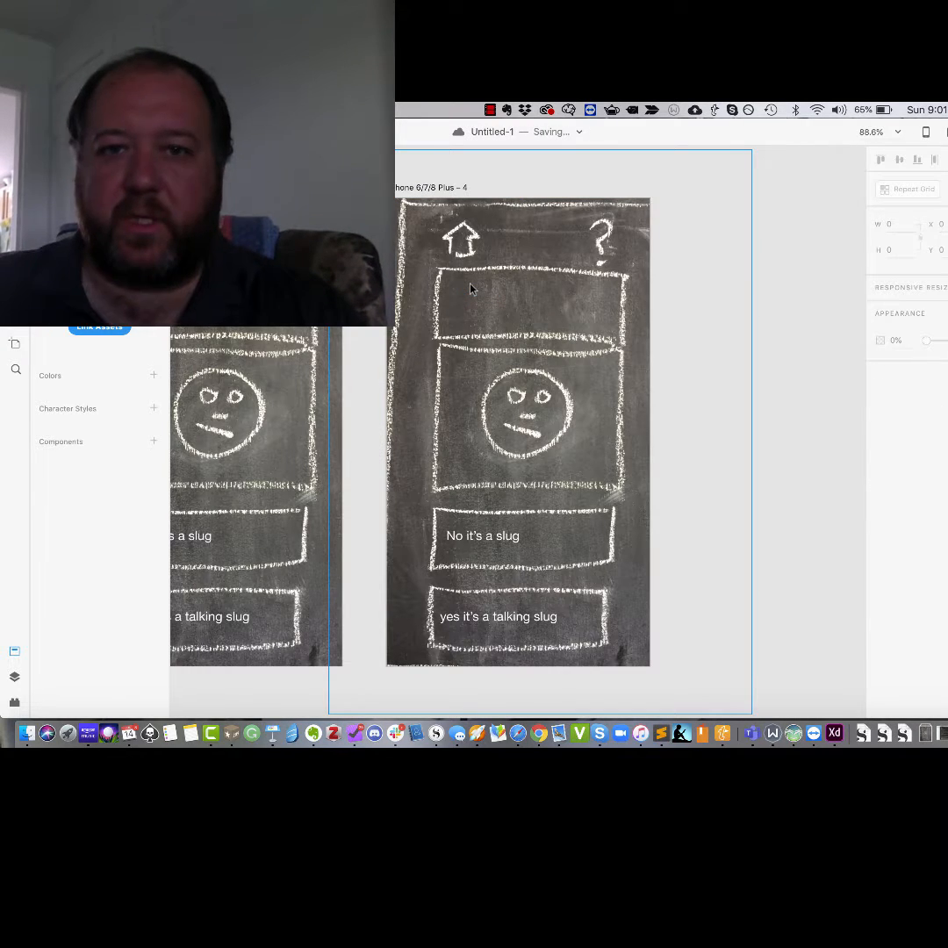
double_click(483, 541)
key(BackSpace)
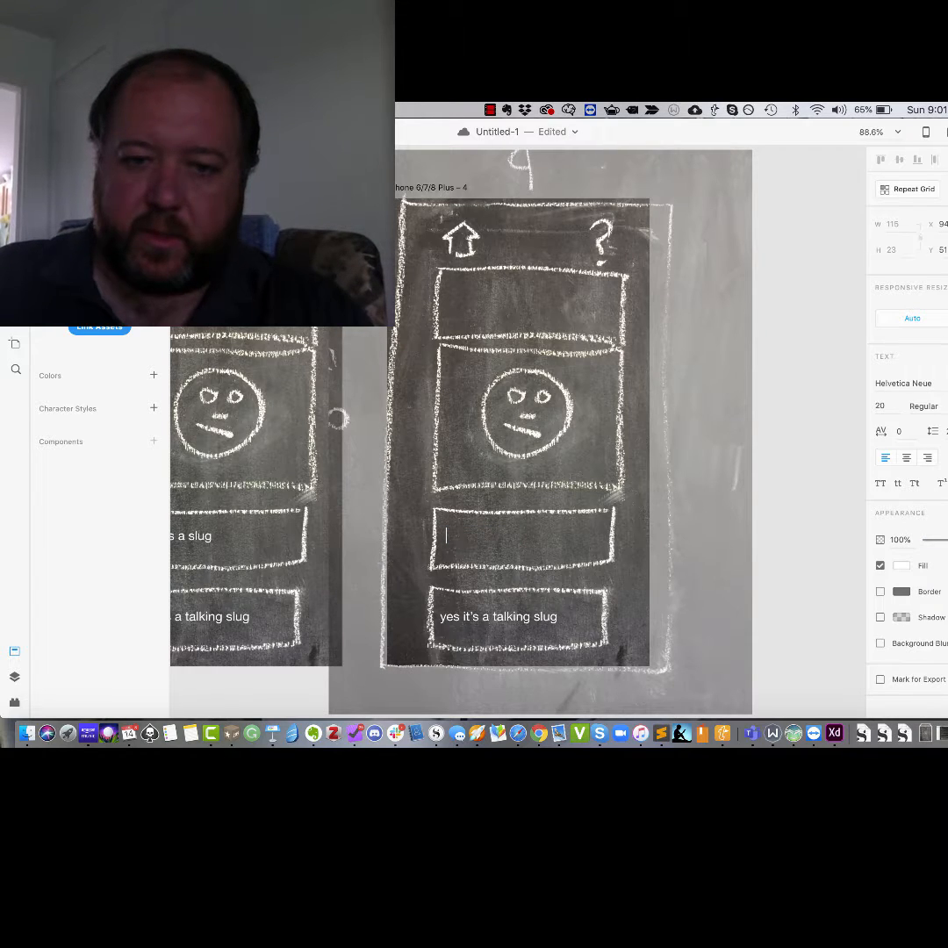
double_click(485, 617)
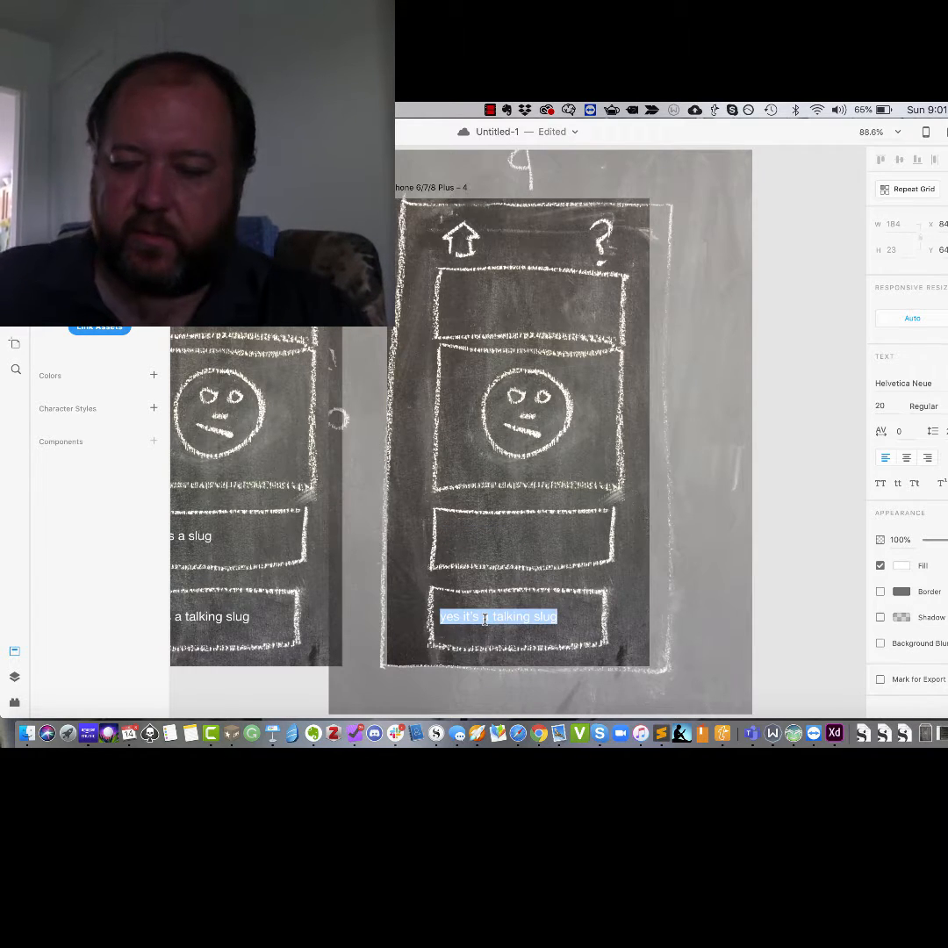
key(BackSpace)
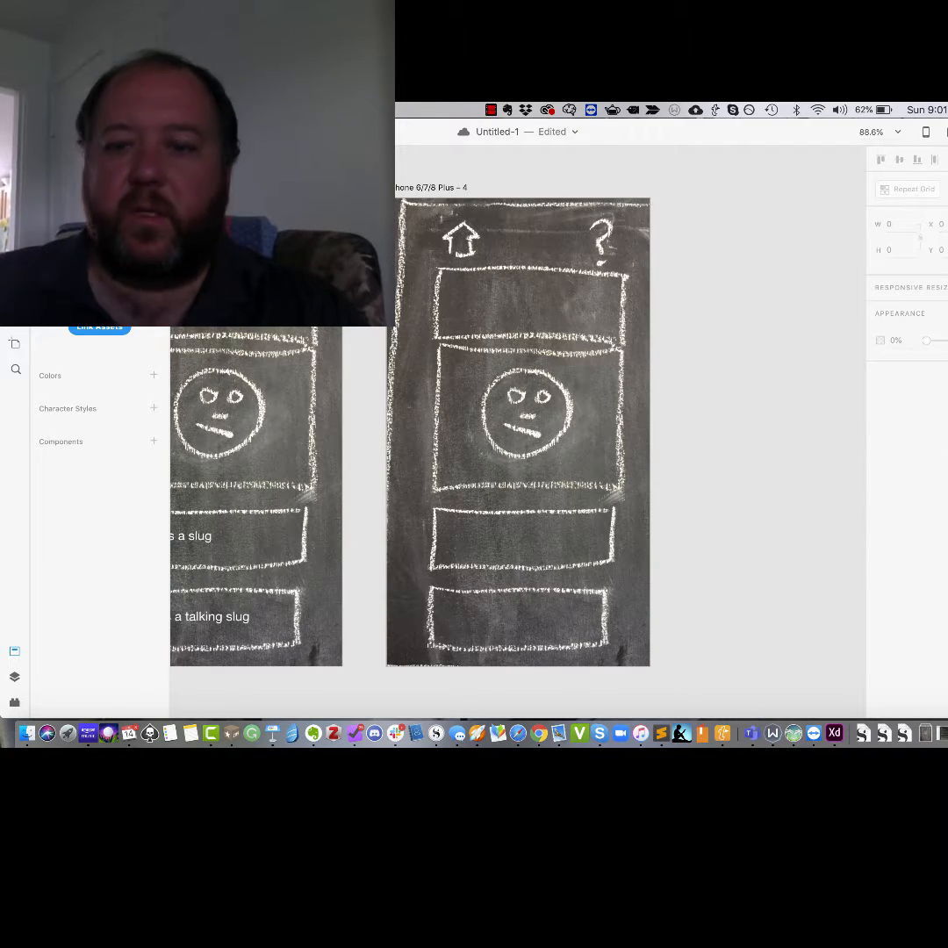
click(445, 247)
key(BackSpace)
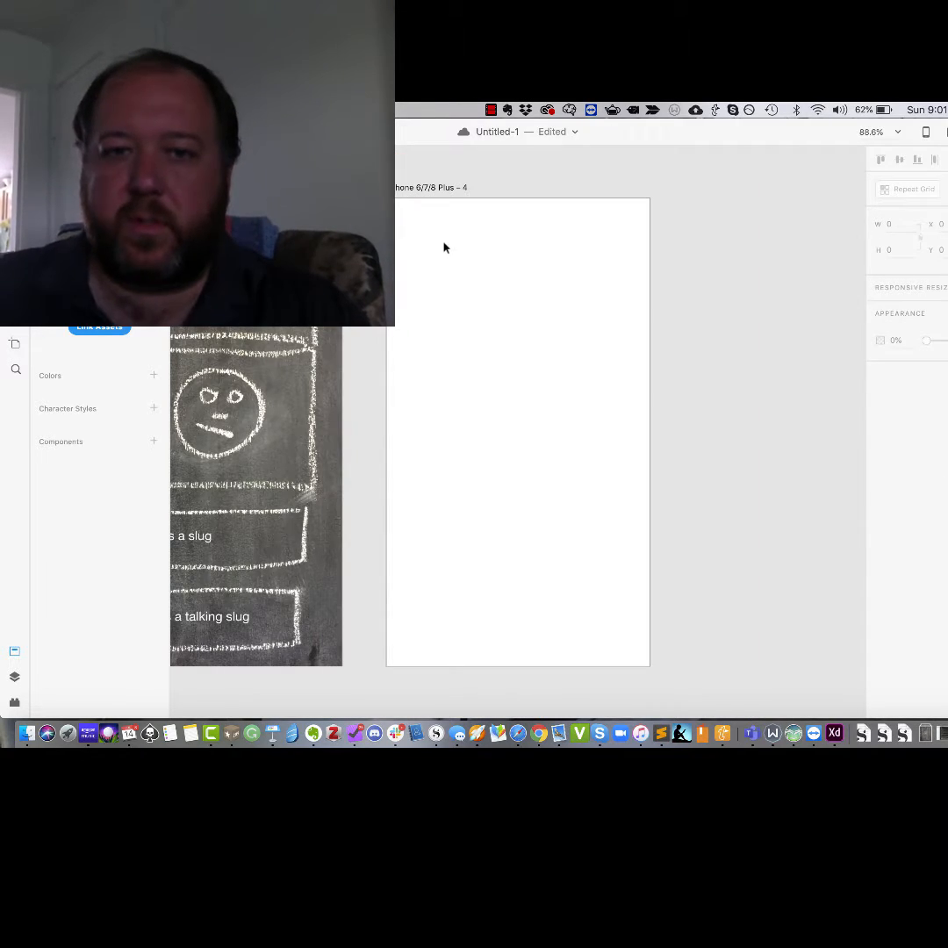
Bring the smiling-face chalkboard photo from the downloaded images onto the empty fourth artboard
click(925, 733)
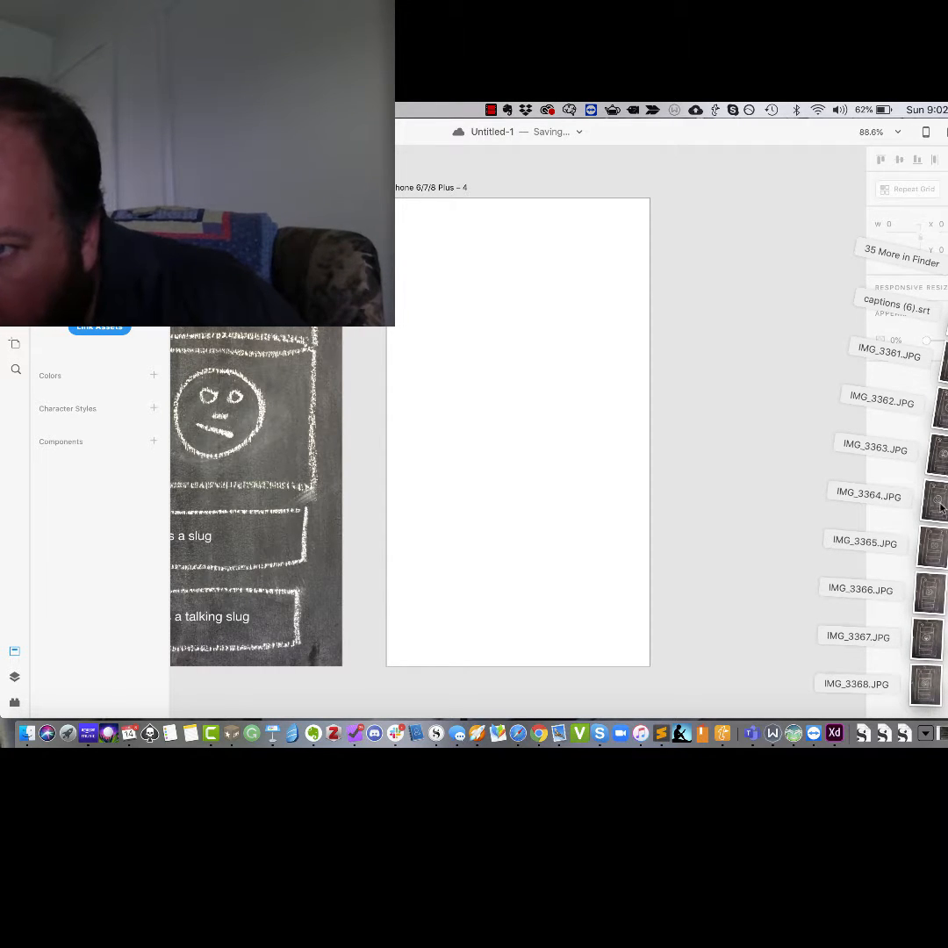
drag(941, 536, 493, 422)
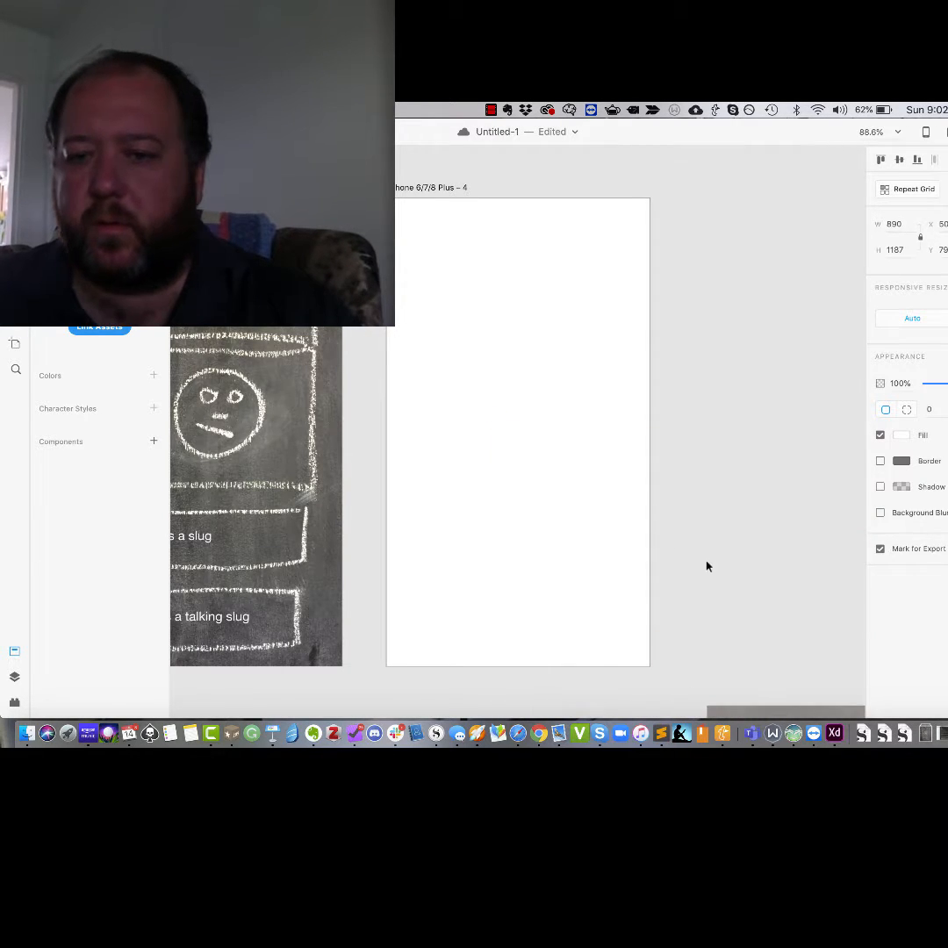
drag(593, 334, 518, 339)
scroll(613, 329, up, 1)
scroll(613, 330, up, 2)
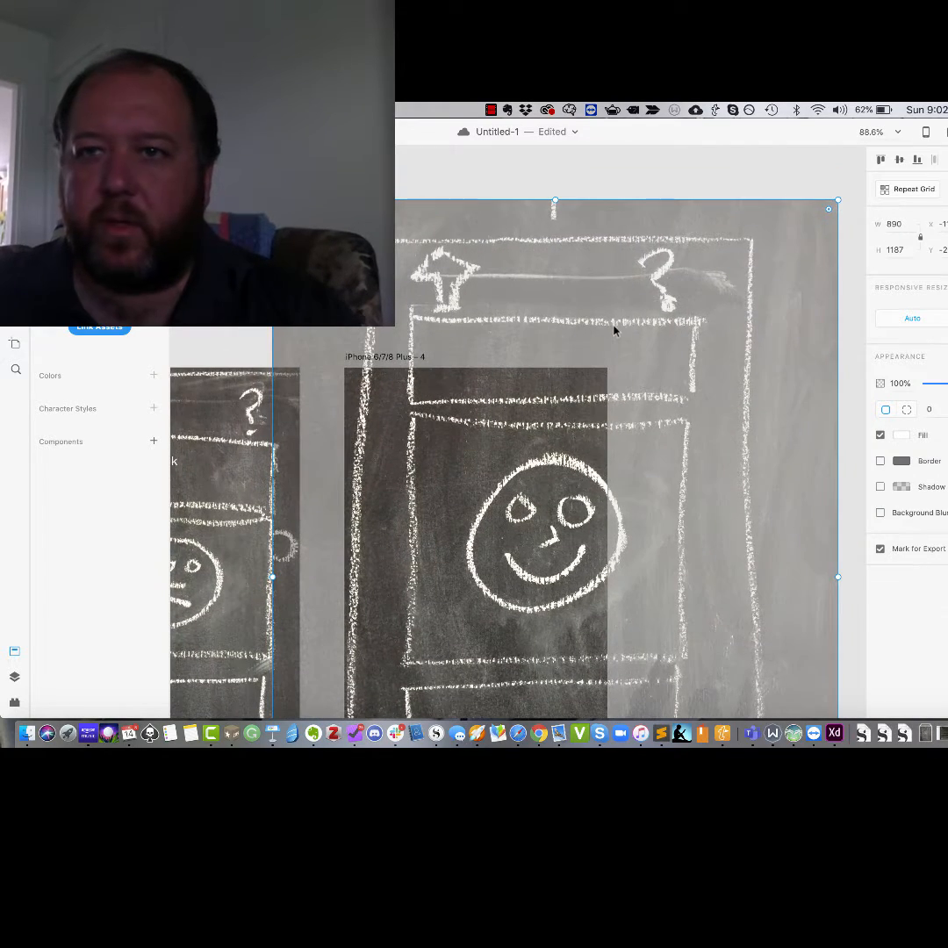
Scale the smiling-face photo to about 635 by 847 and position it so the sketched screen fills the artboard
drag(835, 201, 715, 295)
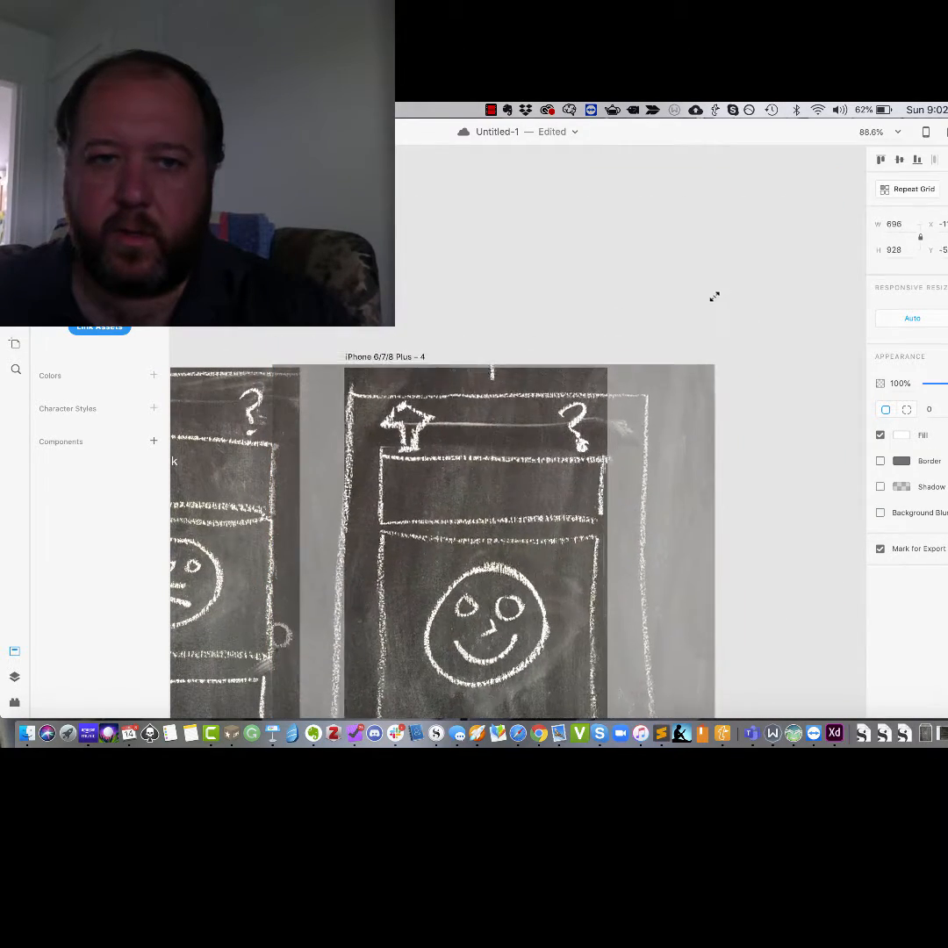
drag(588, 473, 567, 451)
drag(692, 339, 647, 399)
drag(530, 504, 550, 465)
scroll(794, 578, down, 5)
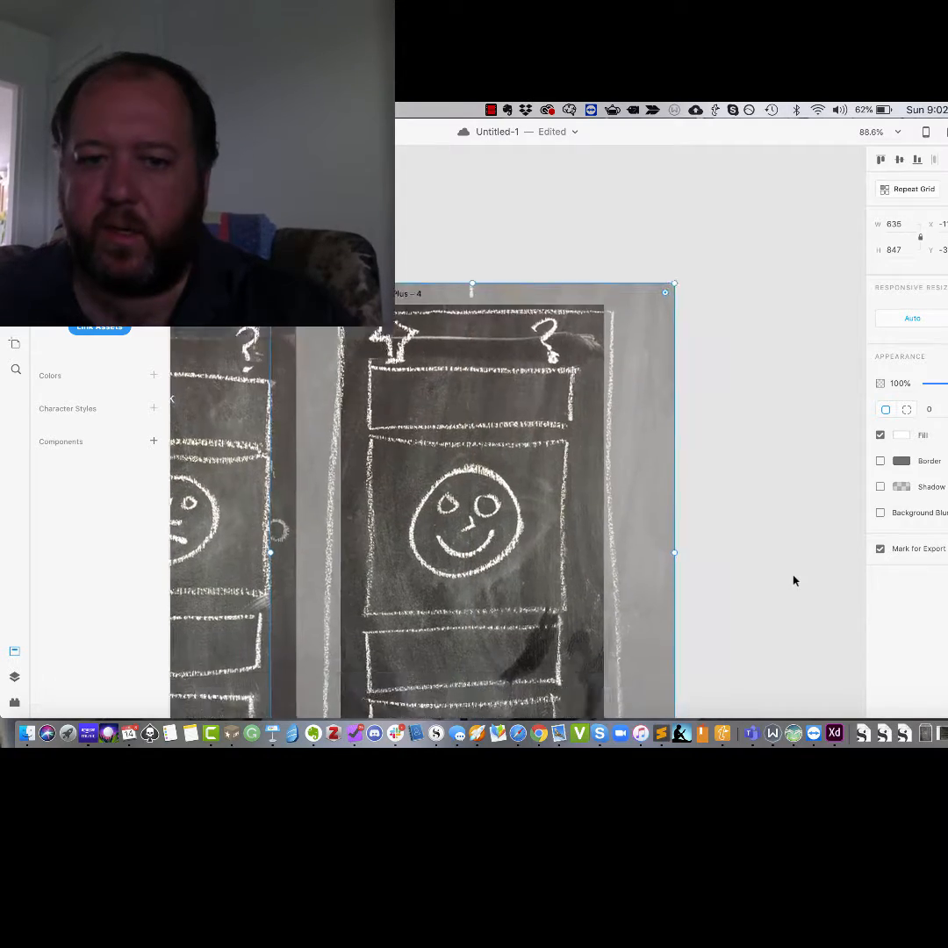
click(796, 580)
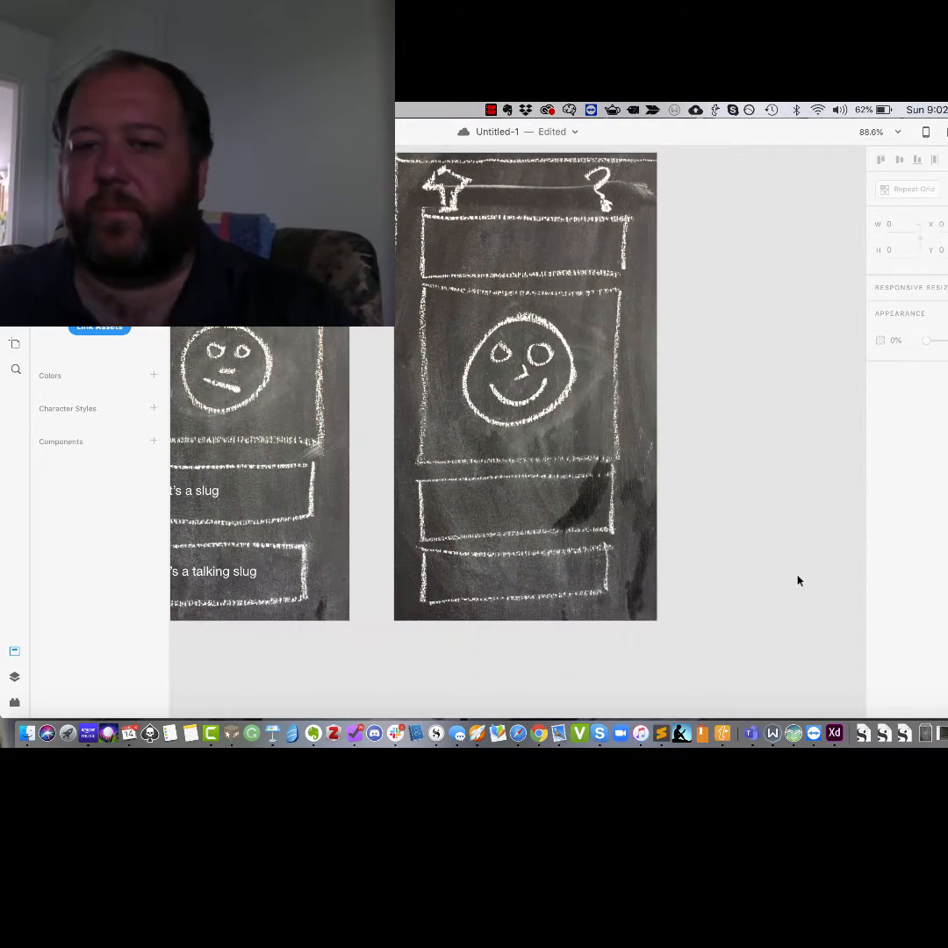
In Prototype mode, link the first artboard's "He's not dead, He's sleeping" hotspot to the "Sleeping, he's nailed to the perch" artboard
scroll(758, 587, left, 9)
scroll(757, 587, up, 3)
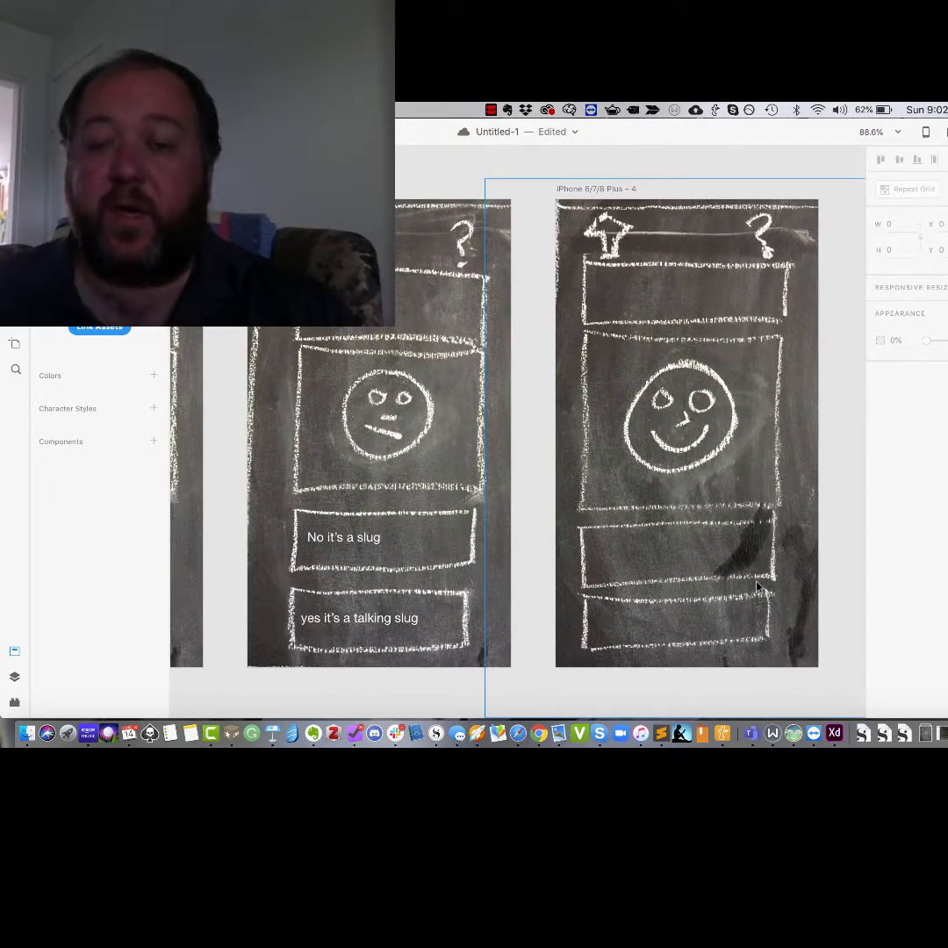
scroll(757, 585, left, 15)
scroll(757, 585, down, 3)
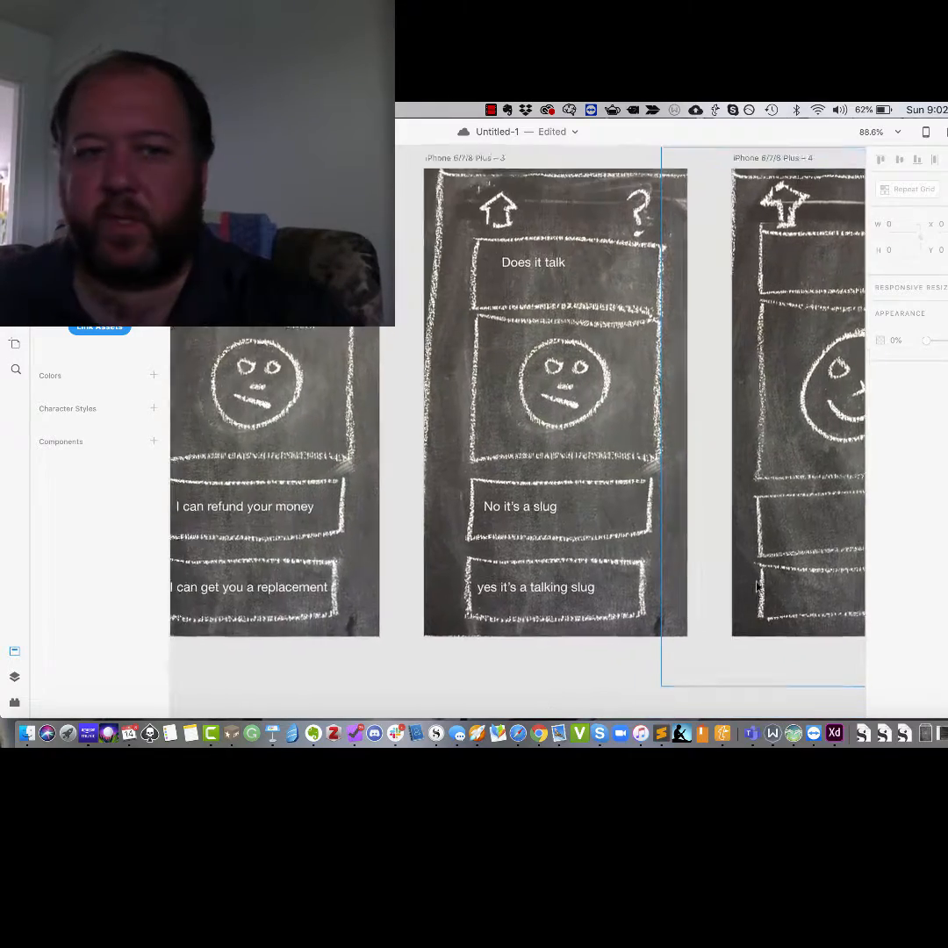
scroll(757, 585, left, 14)
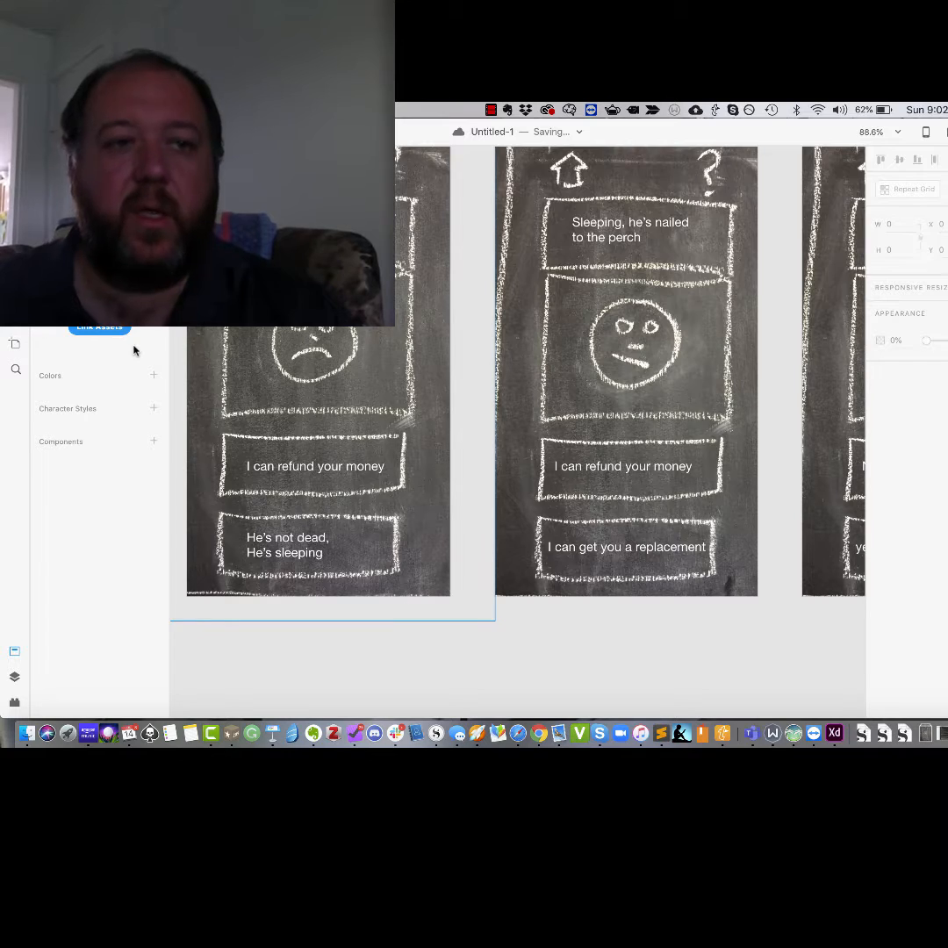
click(138, 132)
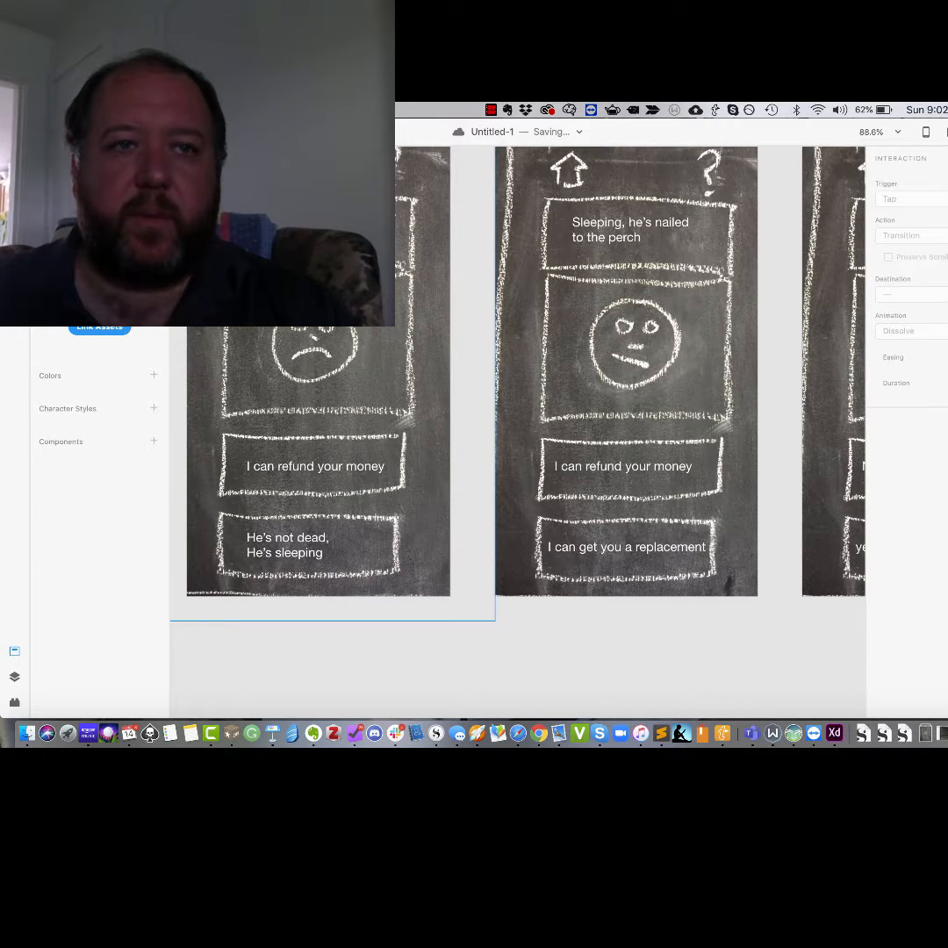
click(360, 553)
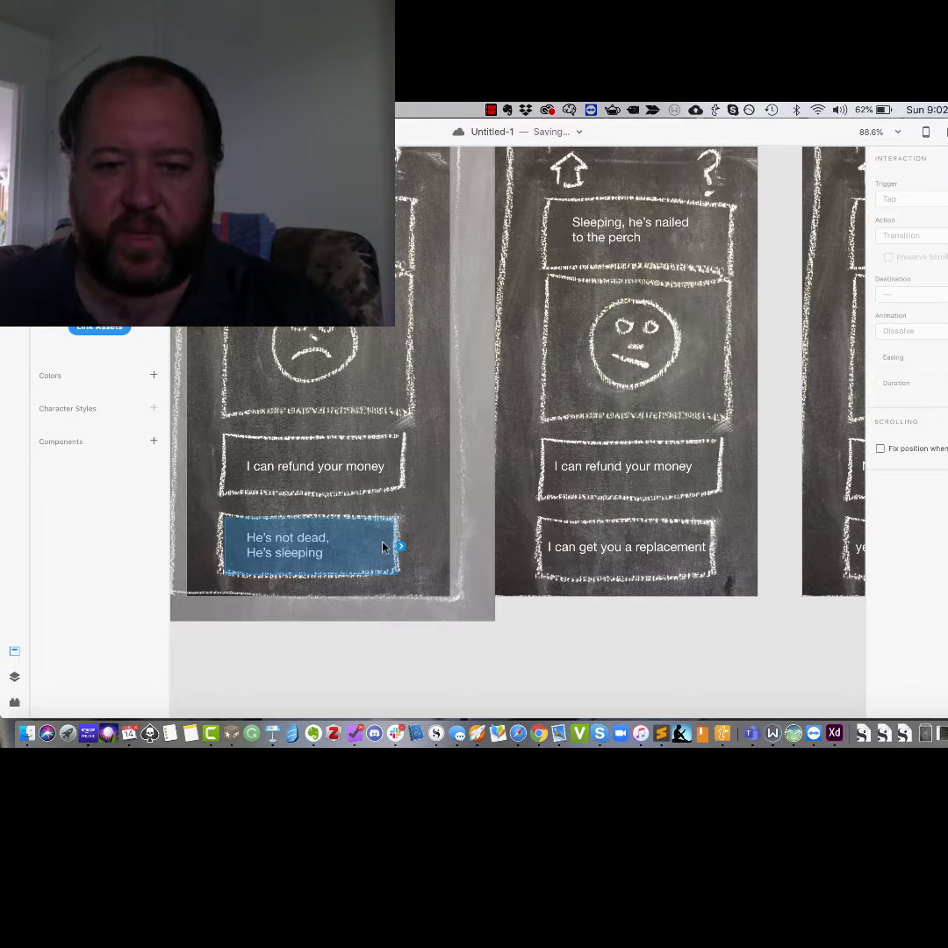
drag(400, 546, 515, 334)
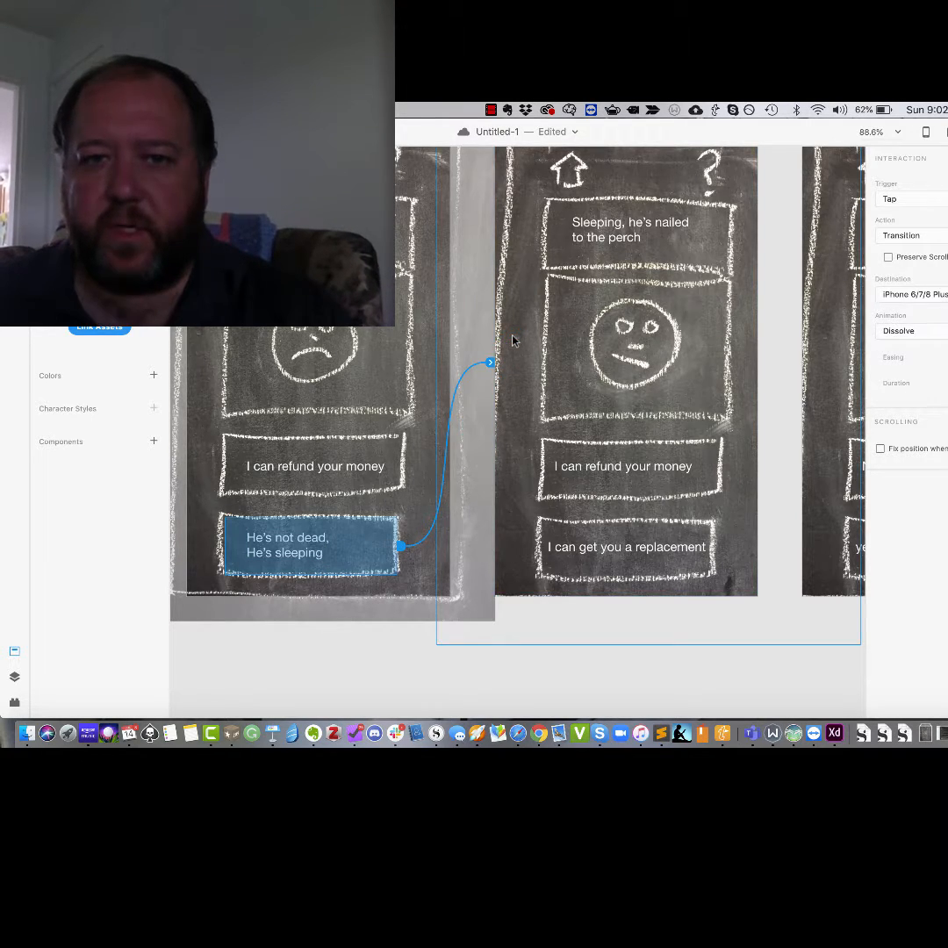
Link the second artboard's "I can get you a replacement" hotspot to the "Does it talk" artboard
scroll(572, 408, right, 8)
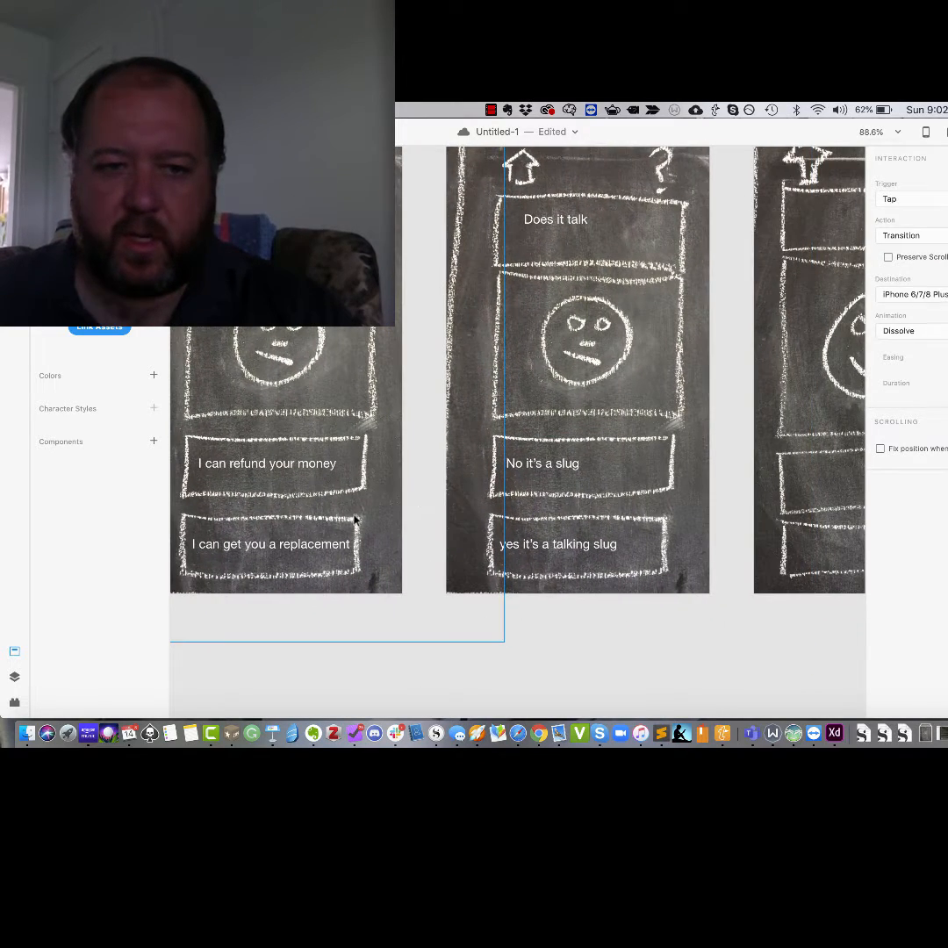
click(343, 527)
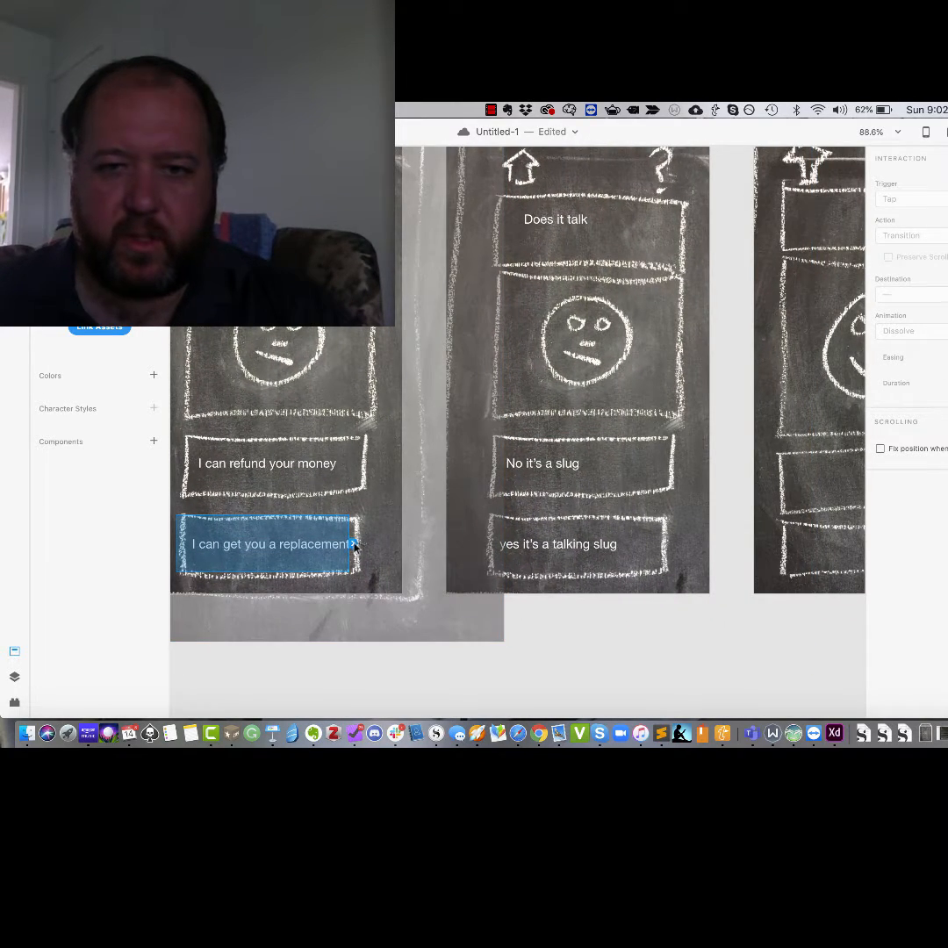
drag(389, 482, 462, 332)
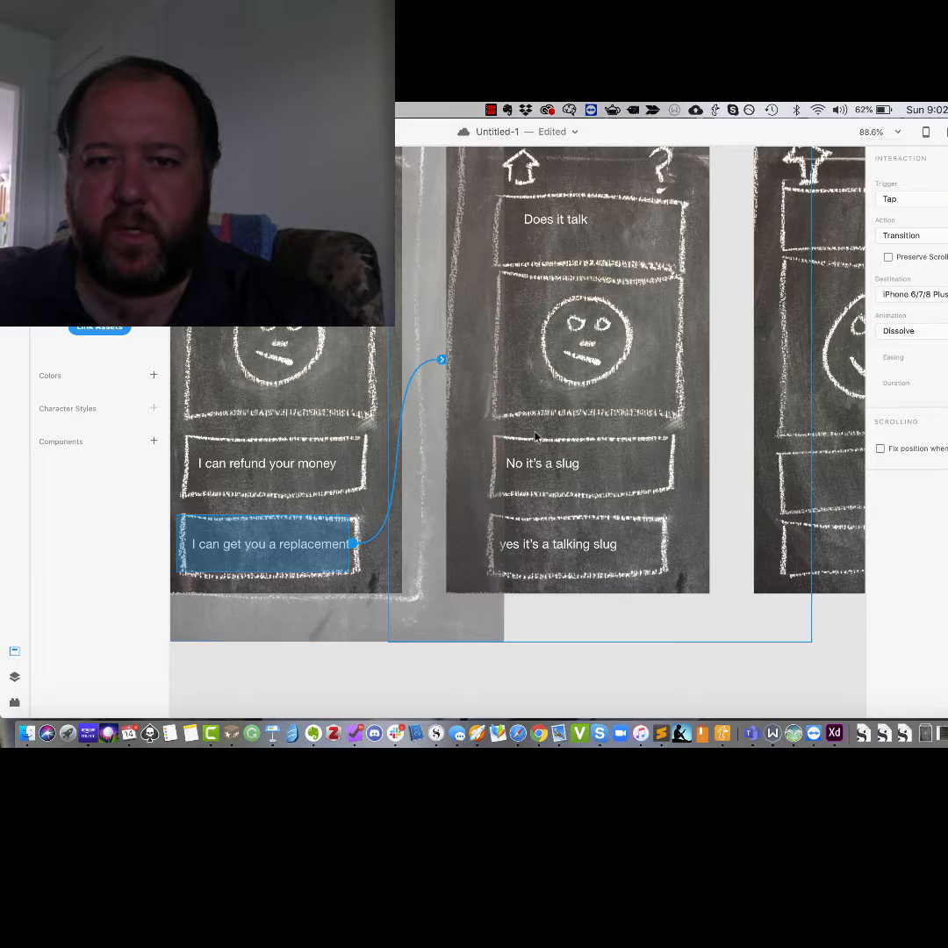
Link the third artboard's "yes it's a talking slug" hotspot to the smiling-face artboard
scroll(534, 430, right, 4)
click(473, 550)
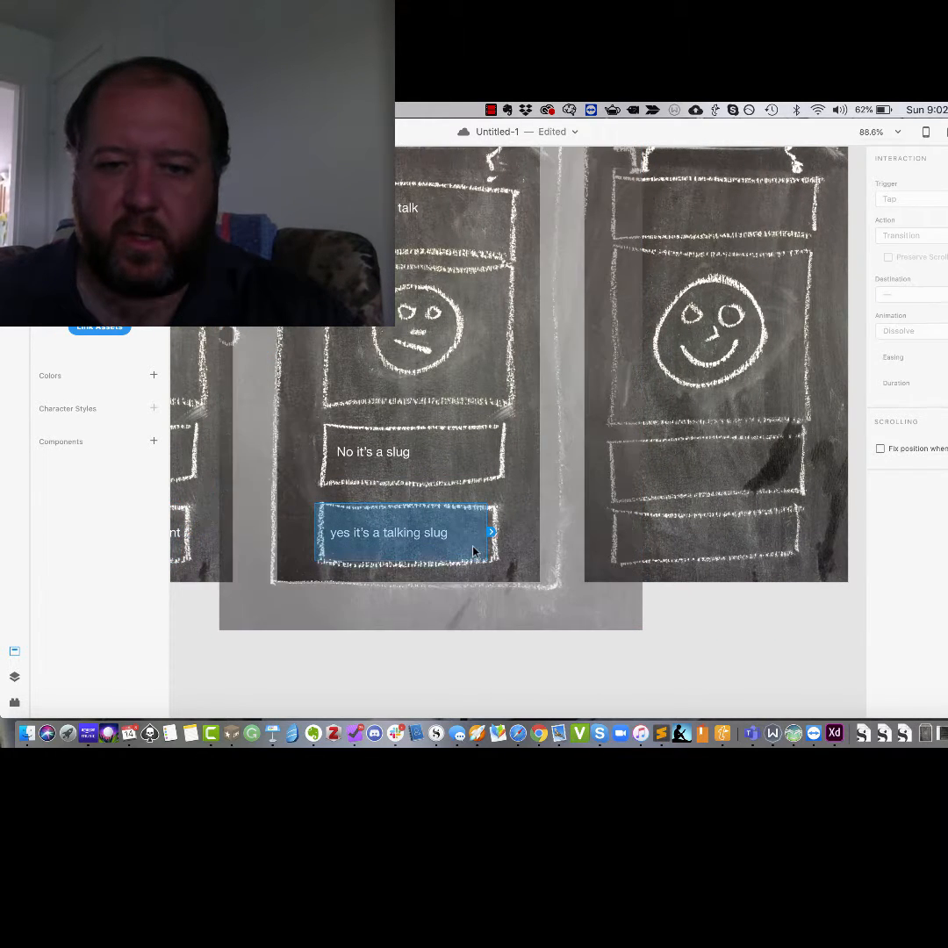
drag(491, 533, 600, 321)
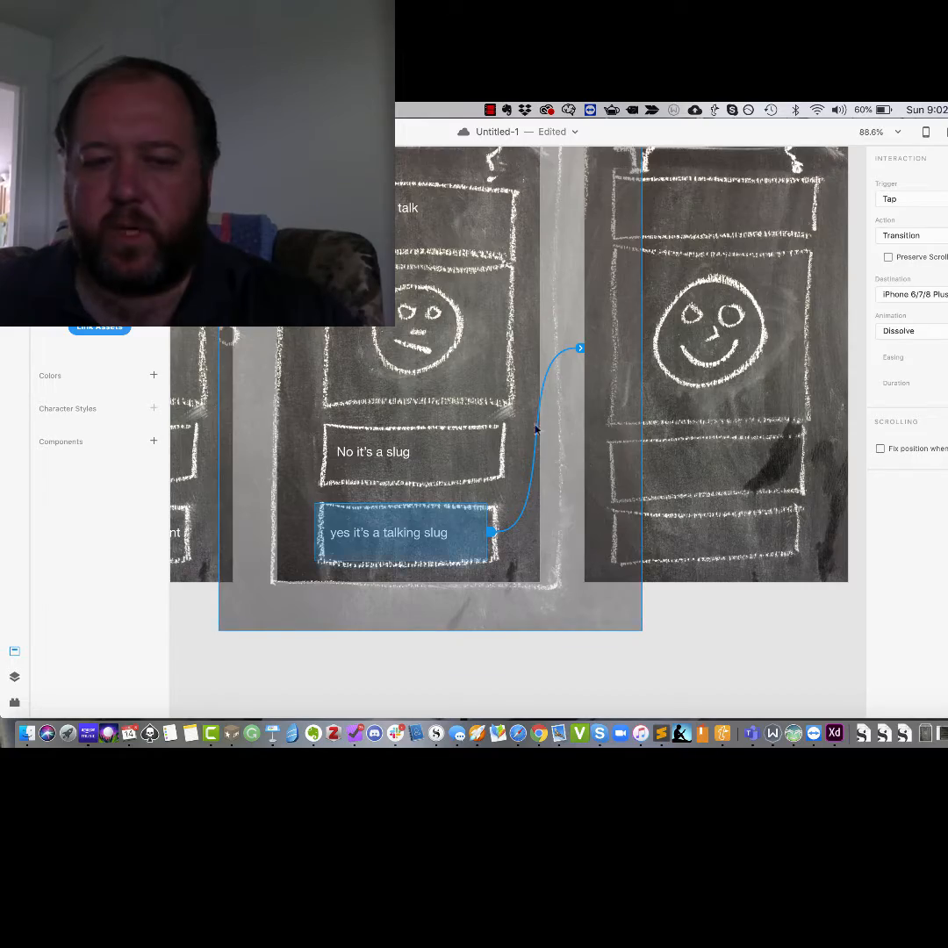
In Design mode, duplicate the first artboard into the free space below it and remove everything on the copy
scroll(532, 432, left, 5)
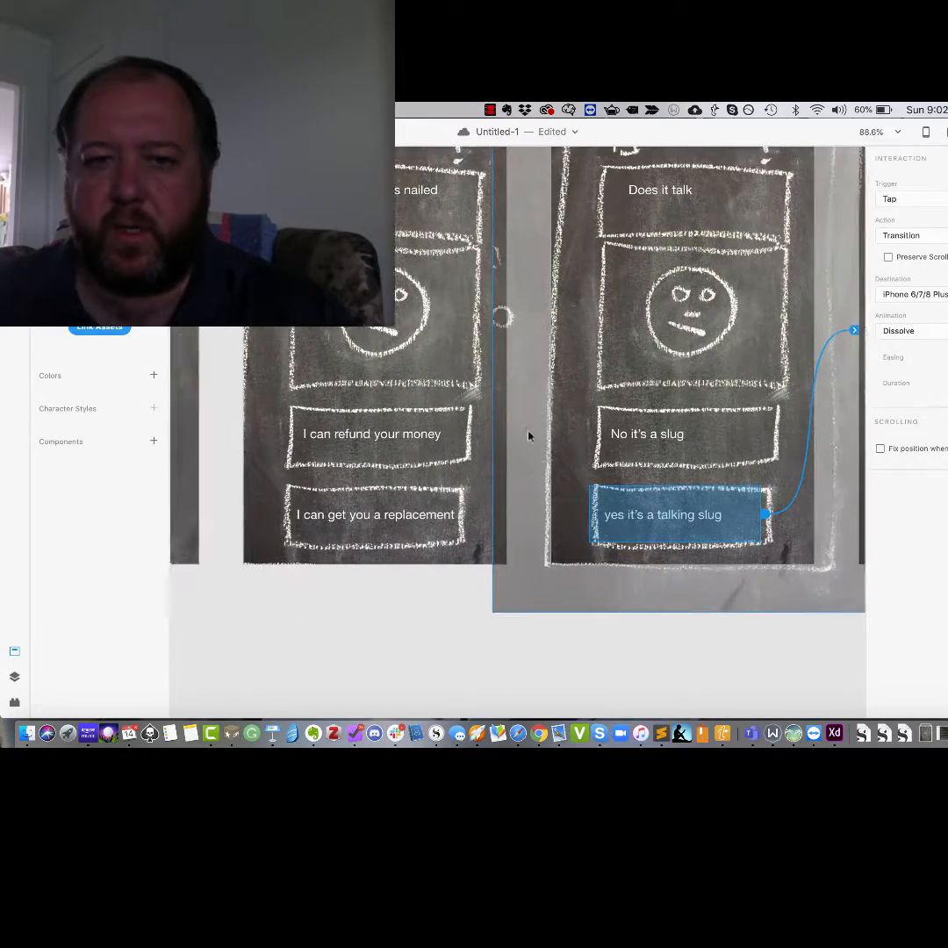
scroll(528, 437, left, 5)
scroll(529, 436, left, 3)
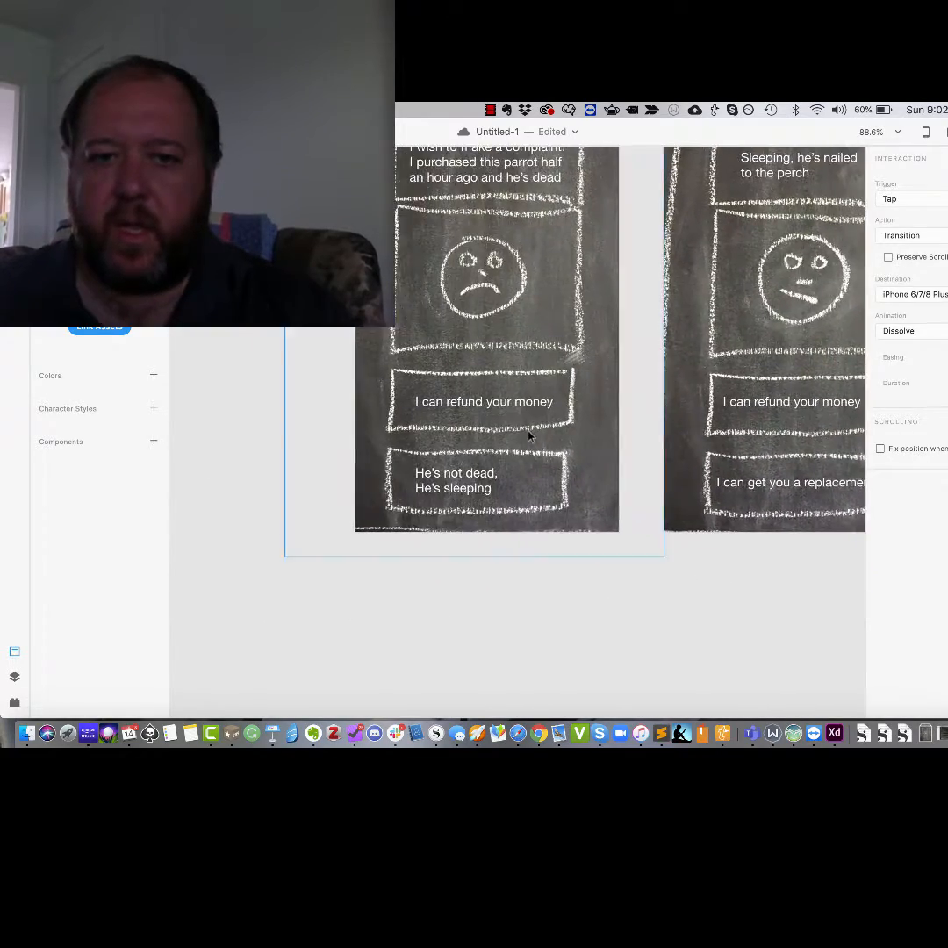
scroll(528, 436, right, 5)
scroll(529, 436, down, 2)
scroll(529, 436, left, 5)
scroll(528, 436, up, 3)
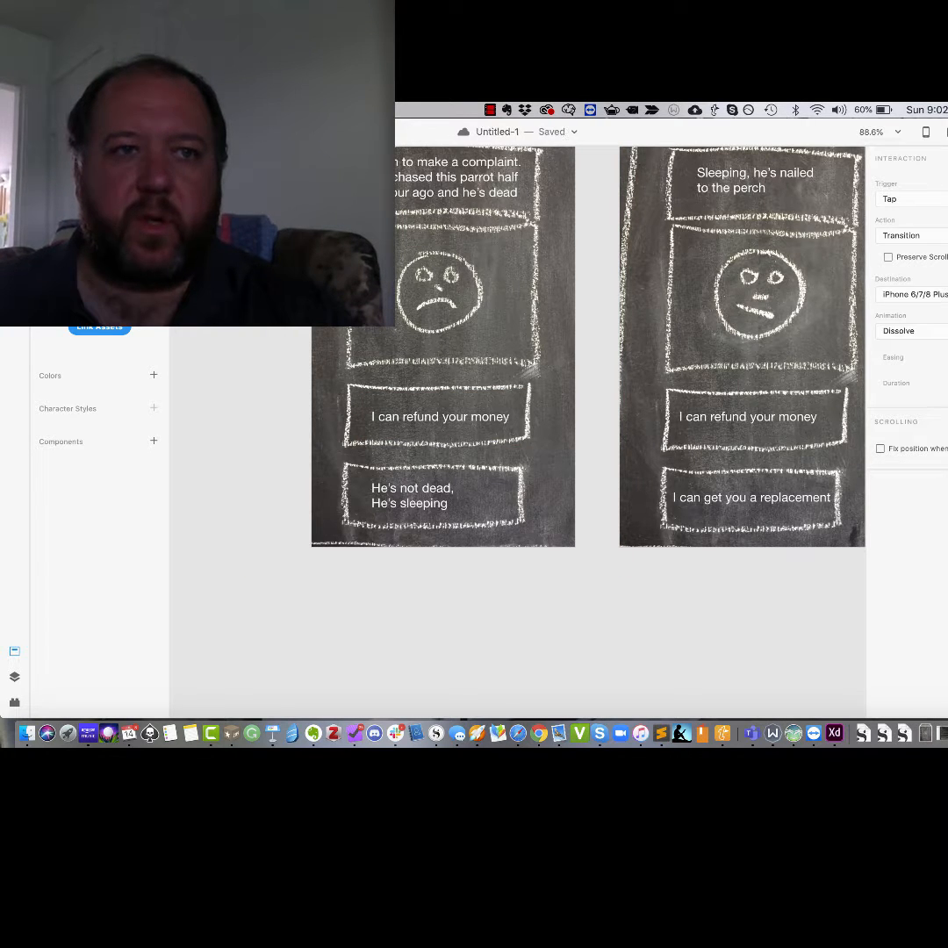
click(92, 132)
scroll(281, 264, up, 5)
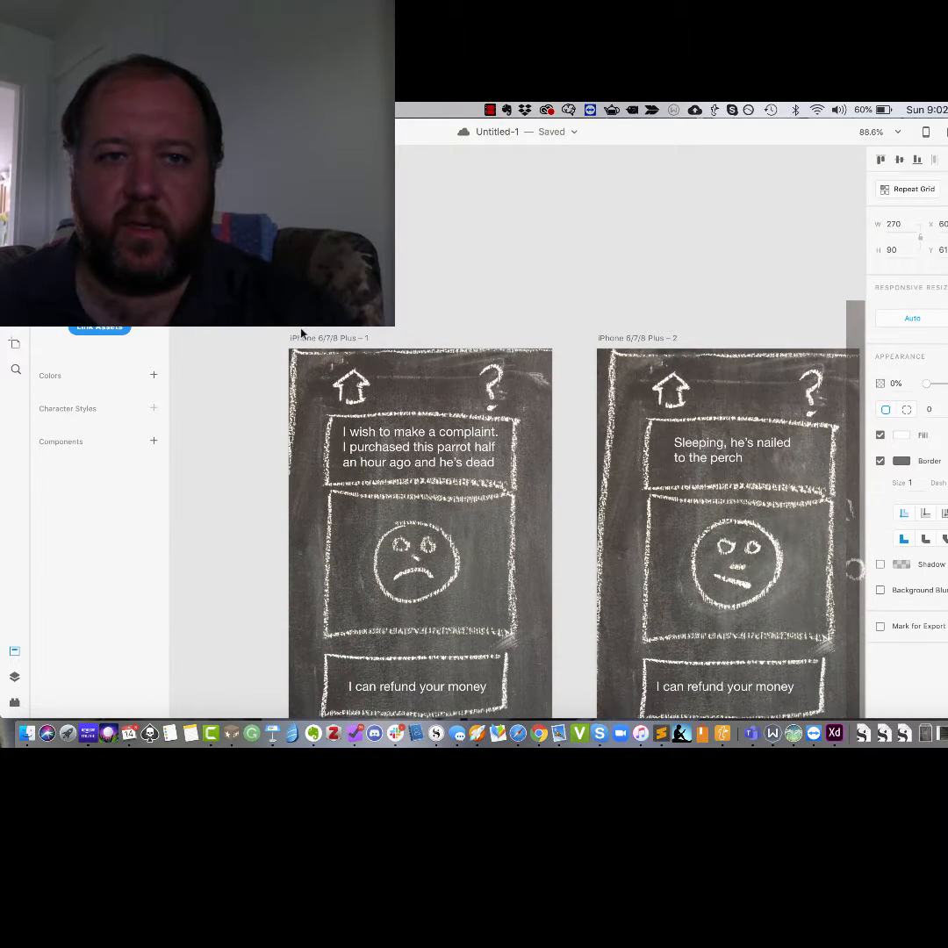
click(304, 339)
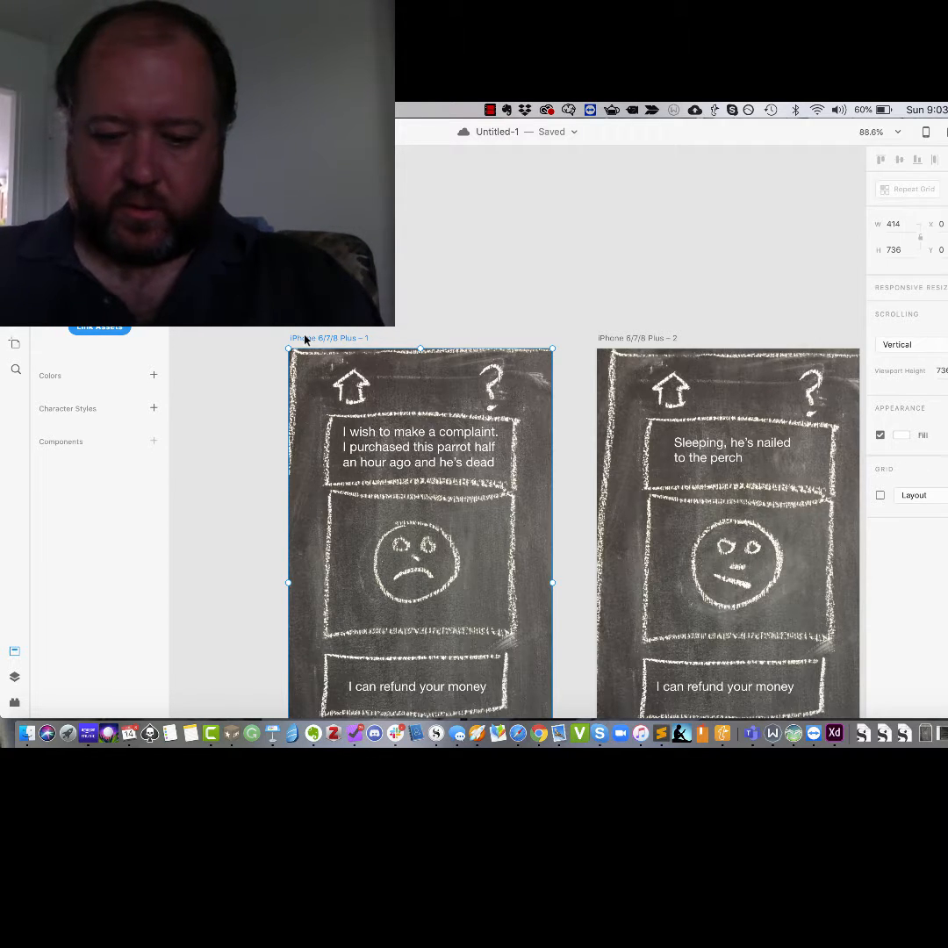
key(super+n)
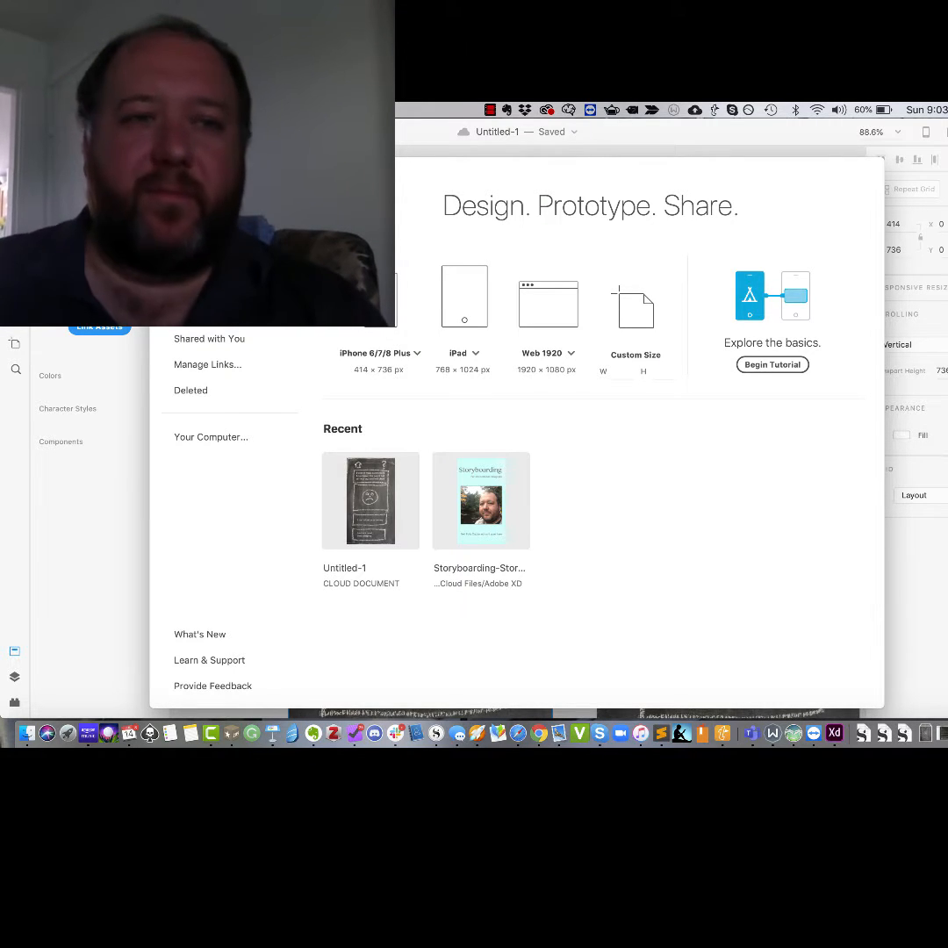
key(Escape)
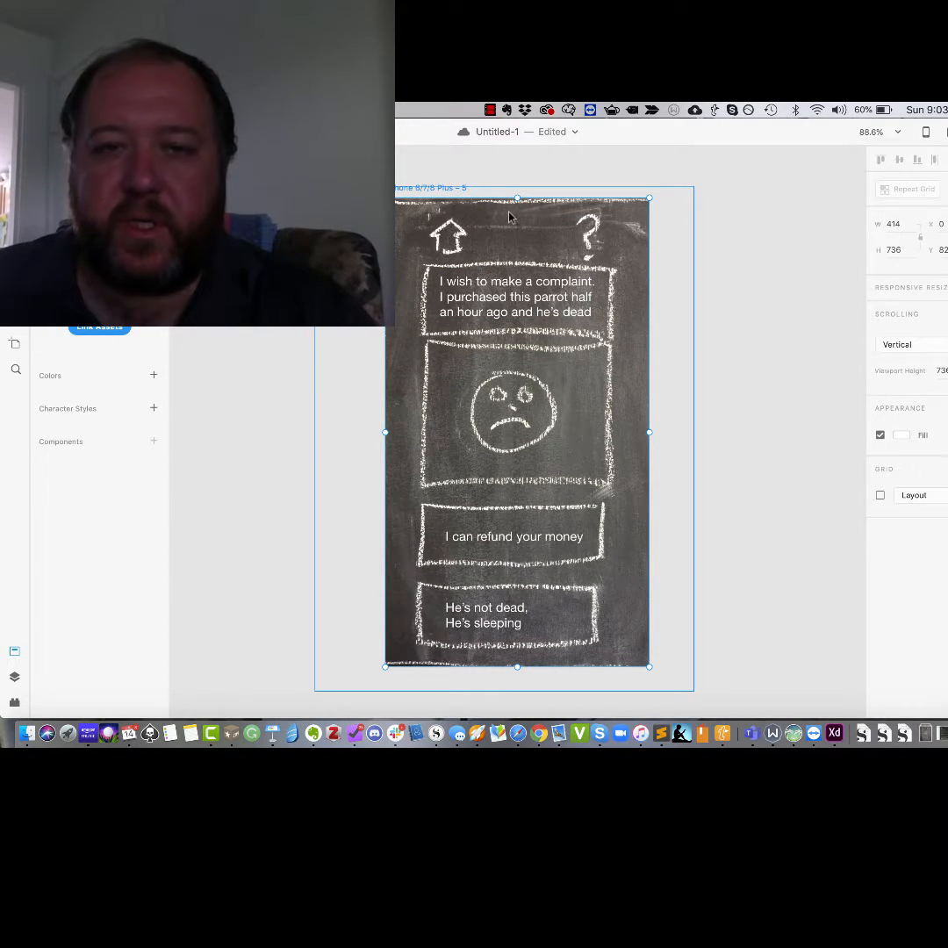
key(Delete)
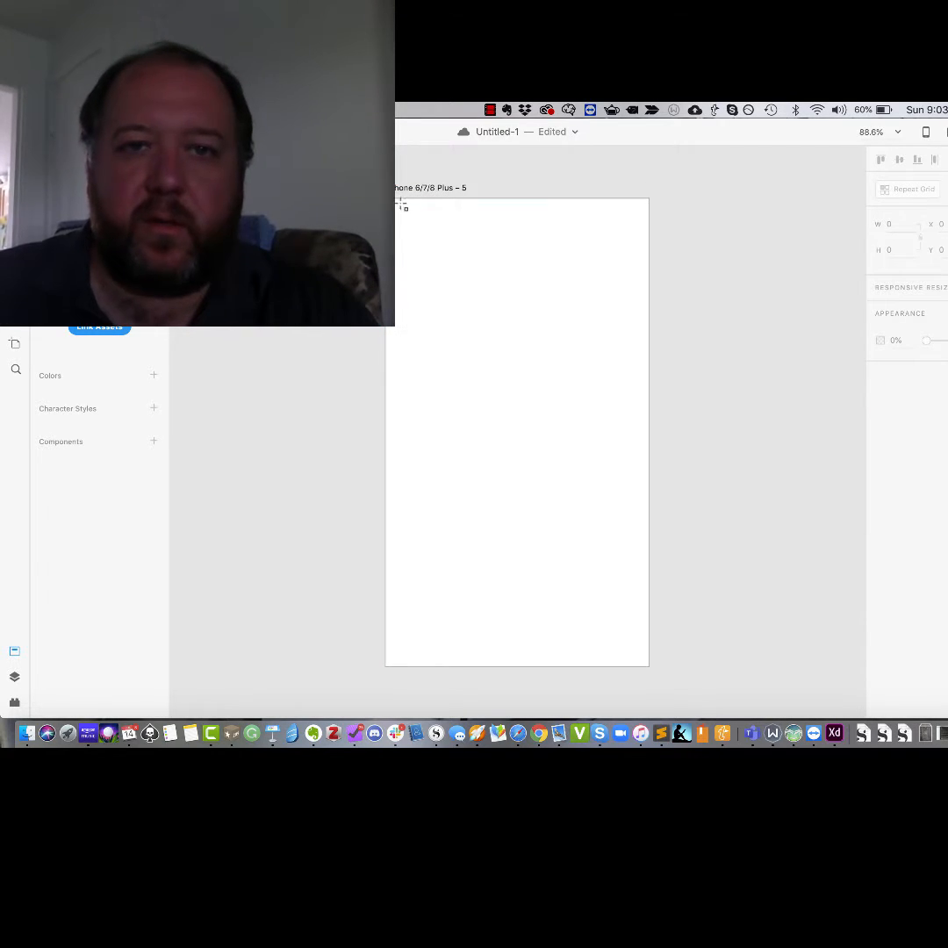
Draw a rectangle about 414 by 725 over the empty fifth artboard and fill it with a Pixabay image on the topic "fire"
drag(386, 203, 650, 662)
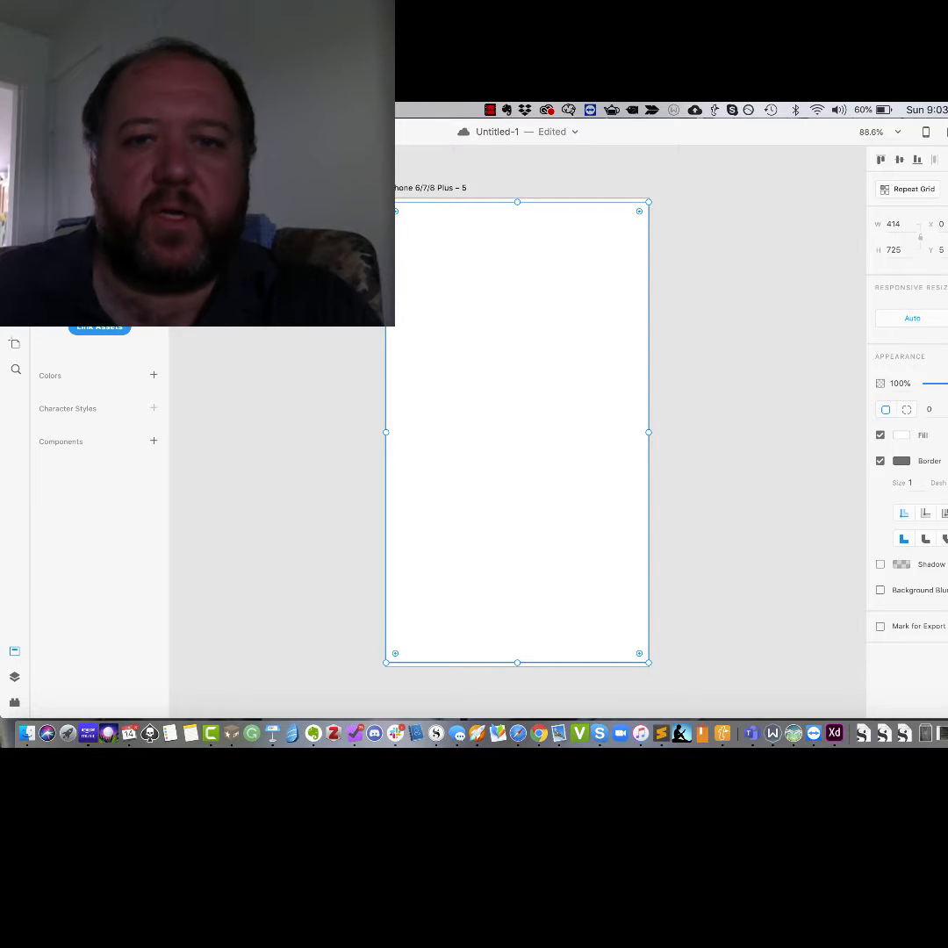
text(fire)
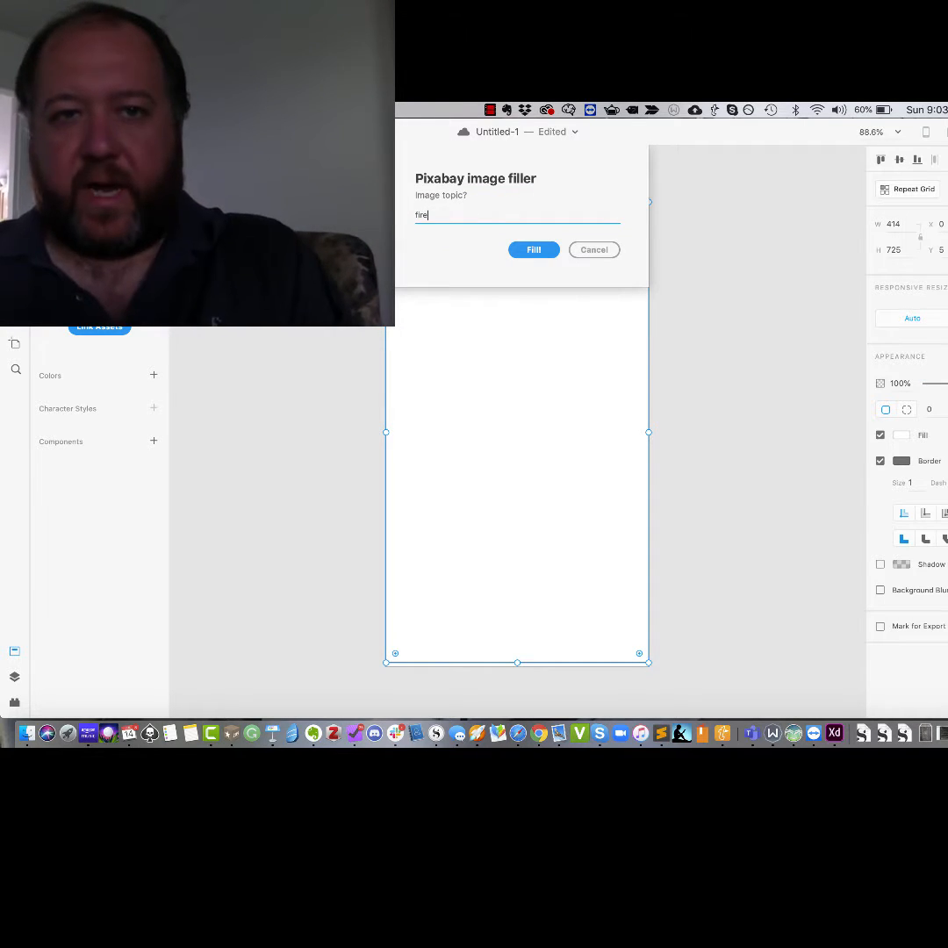
click(529, 252)
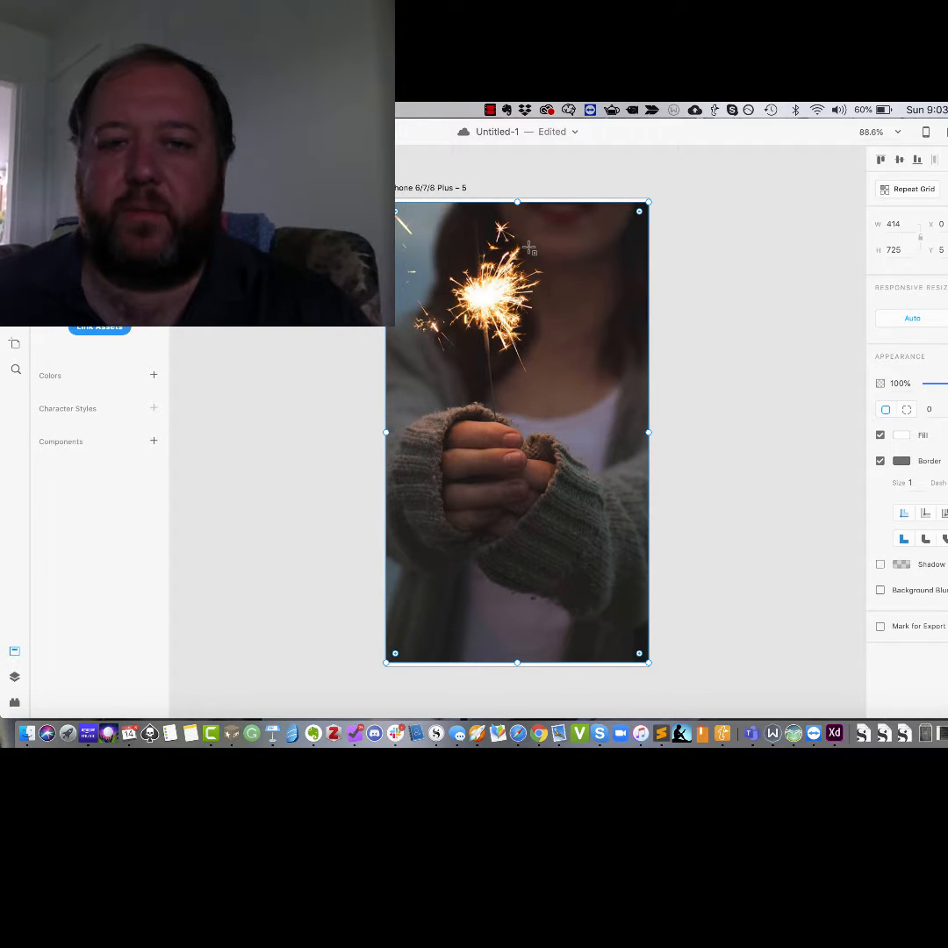
Delete the picture-filled rectangle from the fifth artboard and try another Pixabay fill on the topic "fire" with nothing selected
key(Delete)
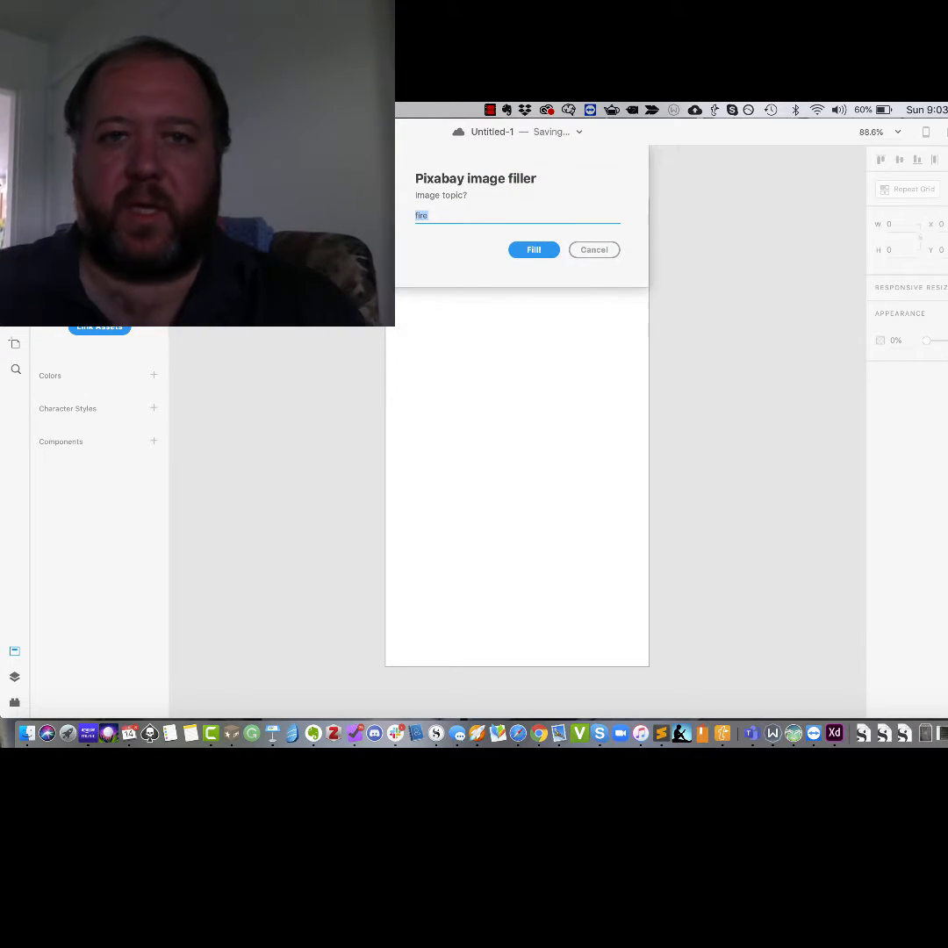
key(Right)
key(Return)
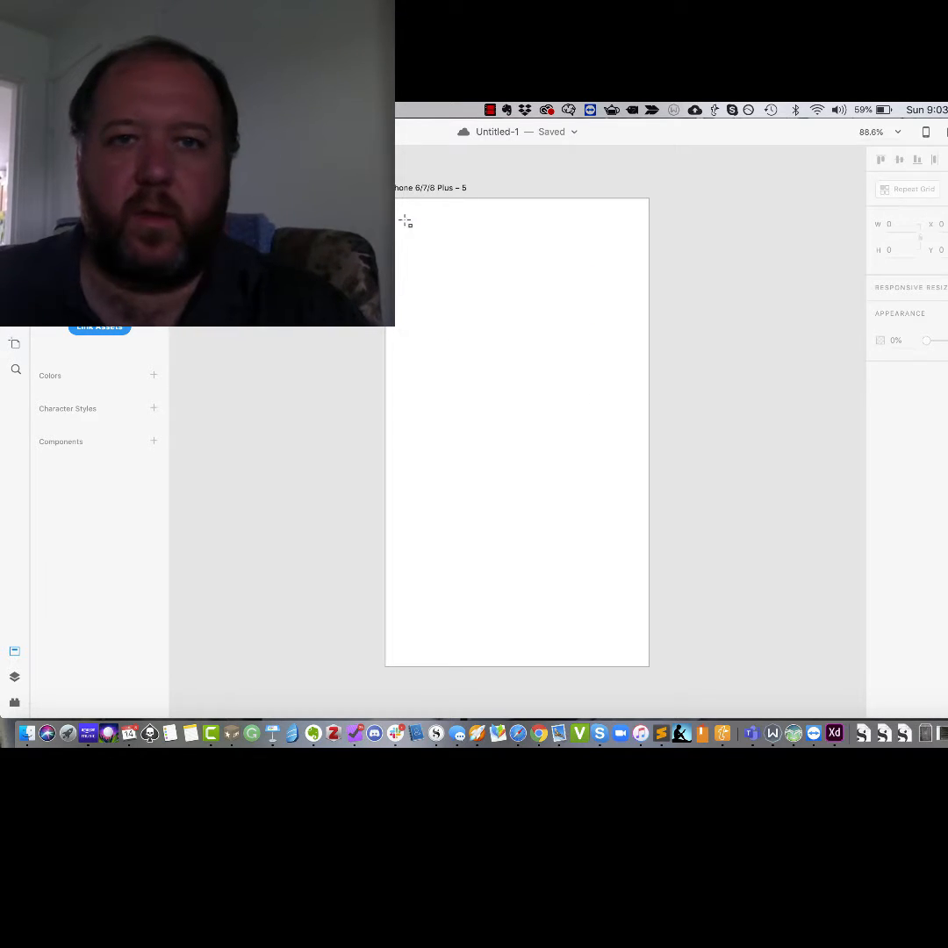
Draw a rectangle about 404 by 725 on the fifth artboard and try filling it with a Pixabay image on "roaring fire"
drag(398, 210, 647, 664)
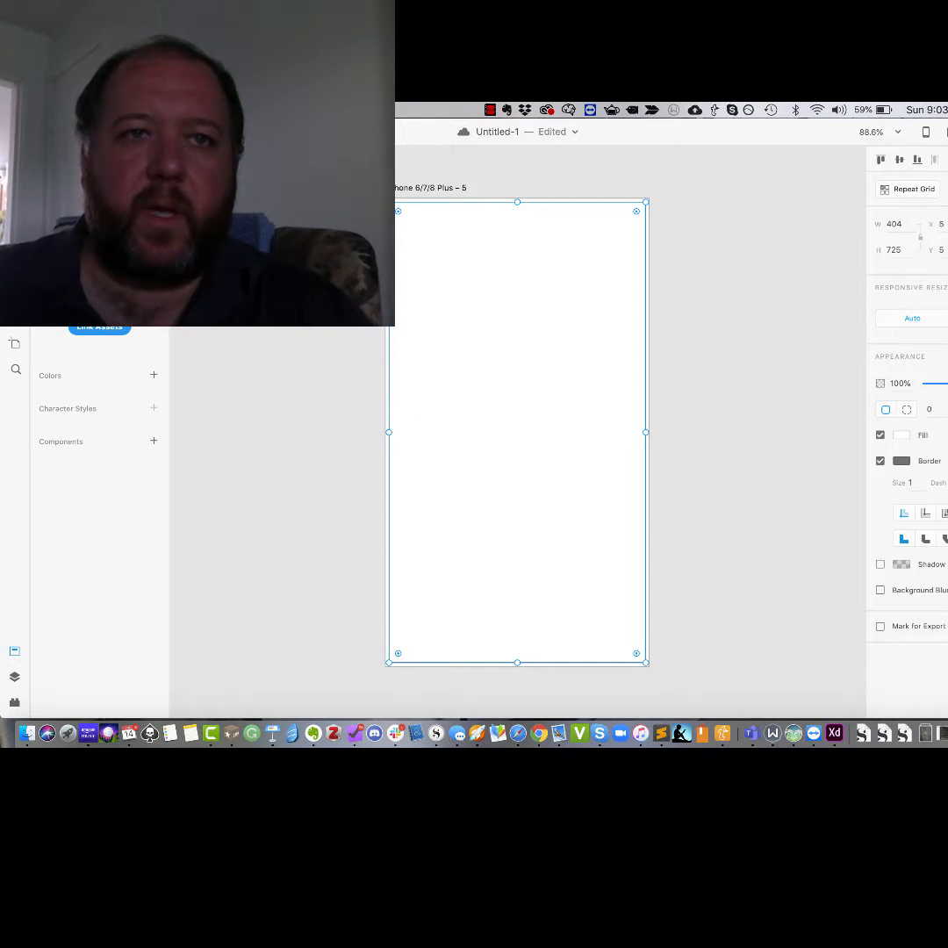
click(298, 195)
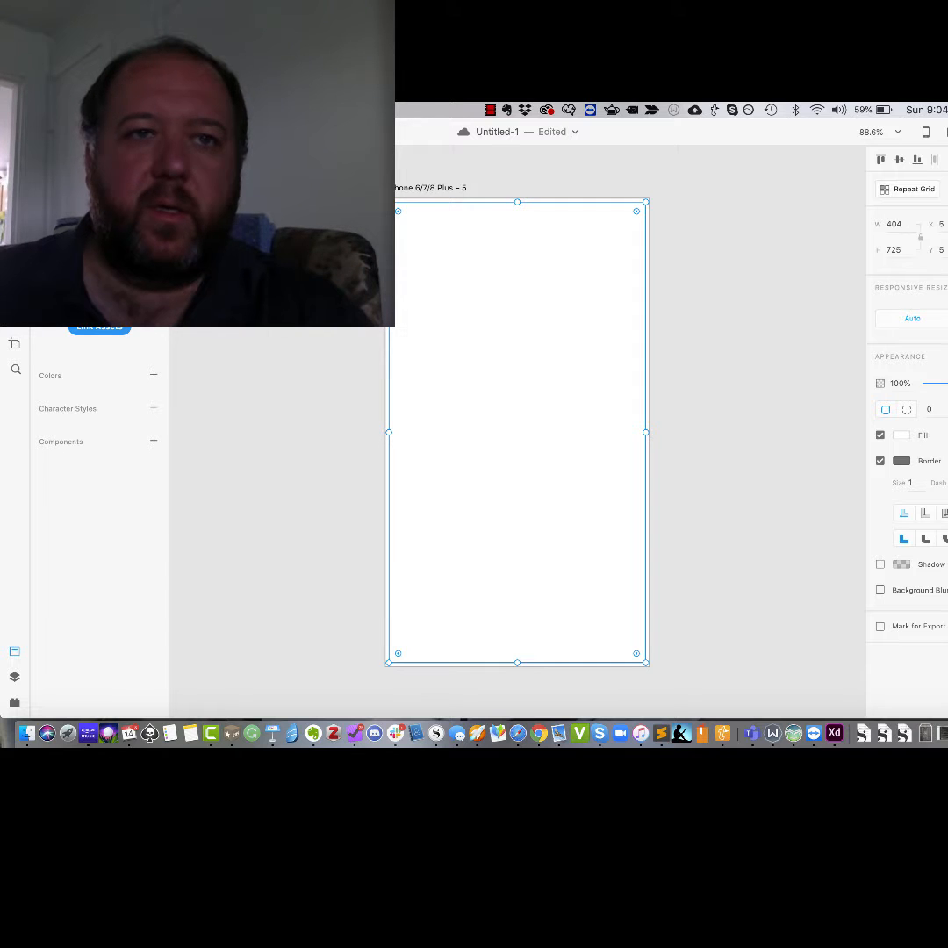
text(ro)
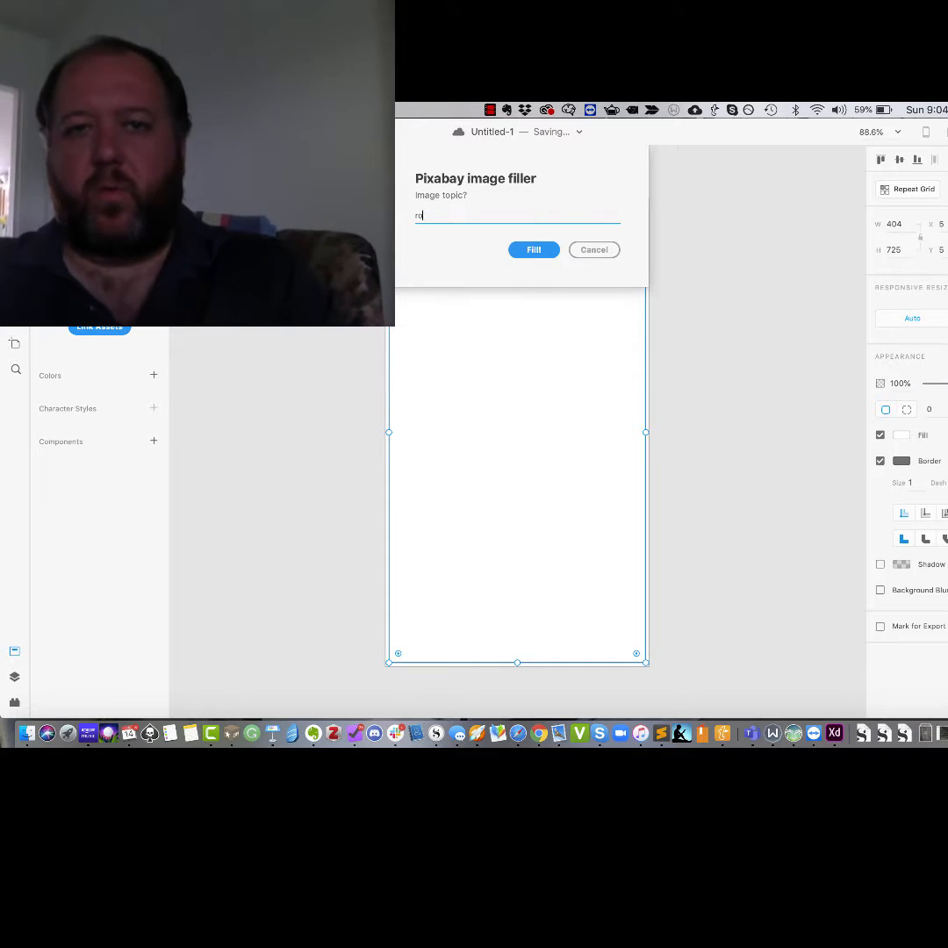
text(aring fire)
key(Return)
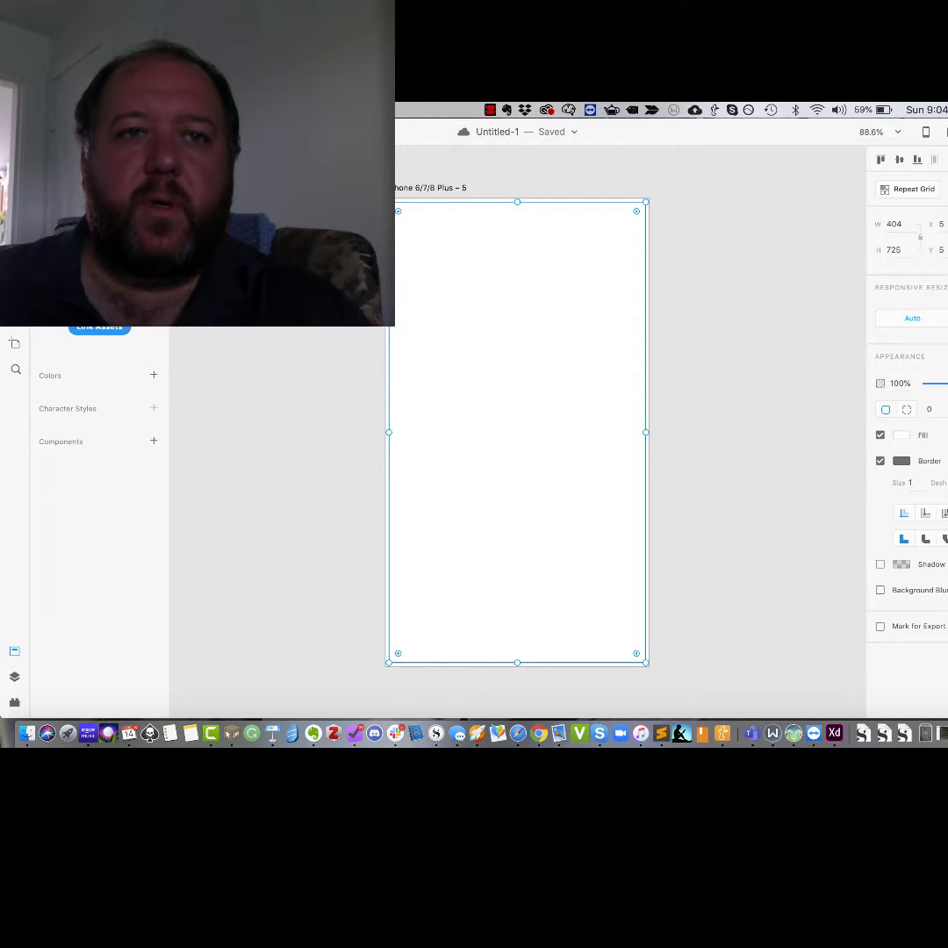
Try to fill the fifth artboard's blank rectangle with a Pixabay image on the topic "fire"
text(f)
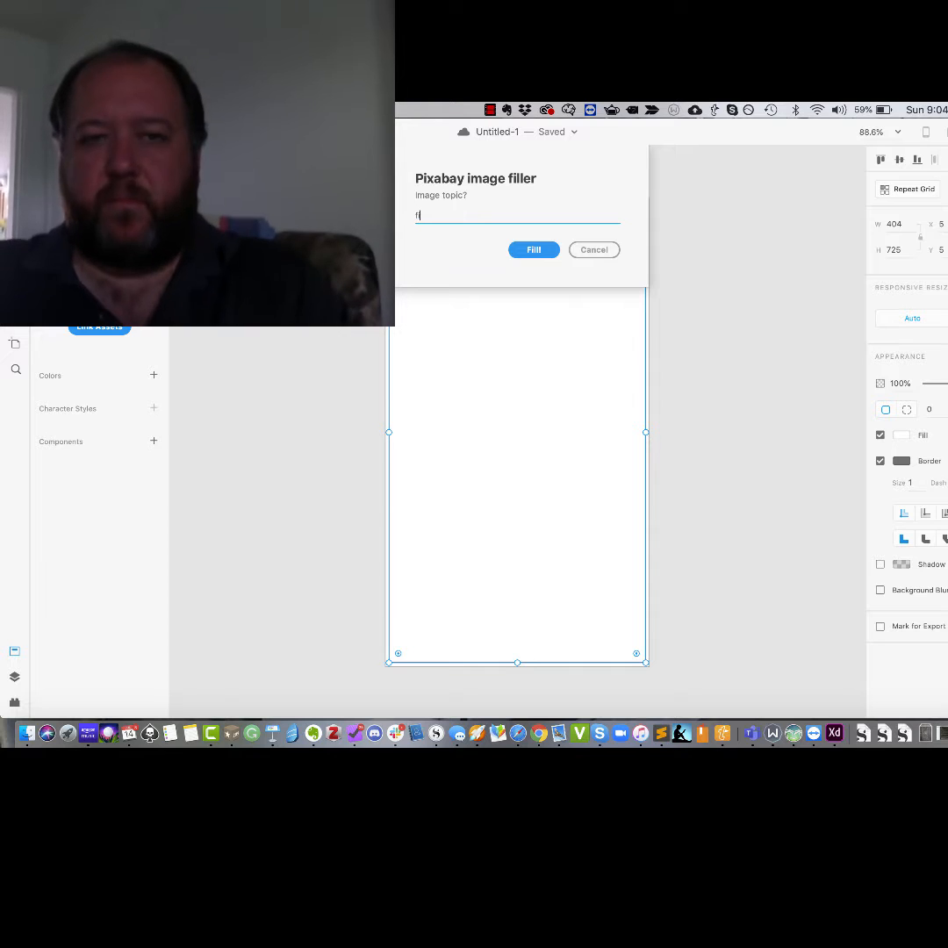
text(ire)
key(Return)
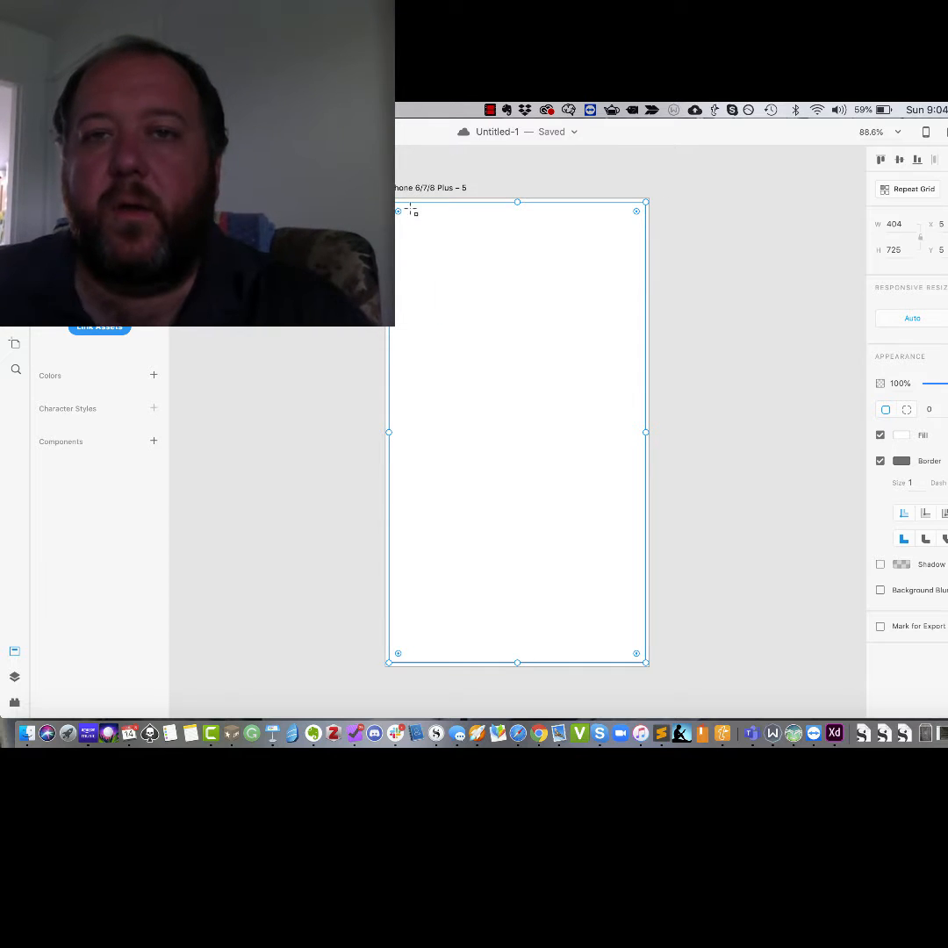
drag(510, 644, 511, 425)
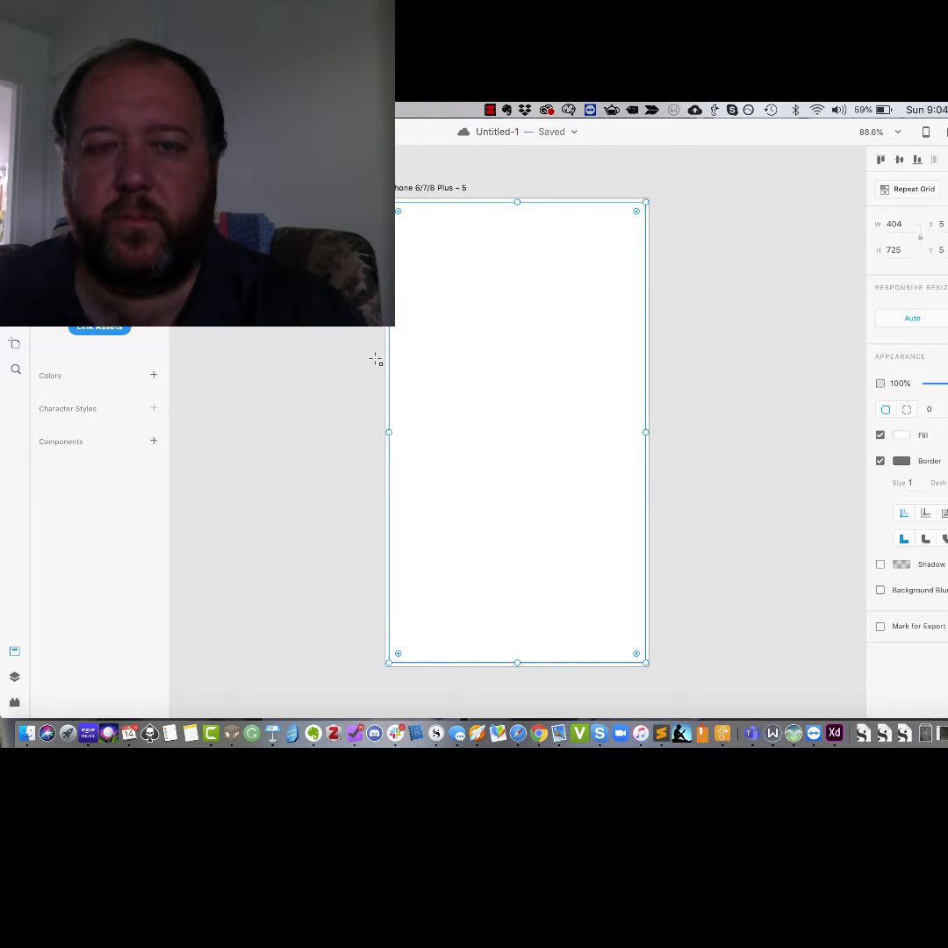
In Prototype mode, link the first artboard's "I can refund your money" hotspot to the blank fifth artboard
scroll(376, 360, up, 5)
scroll(375, 360, right, 4)
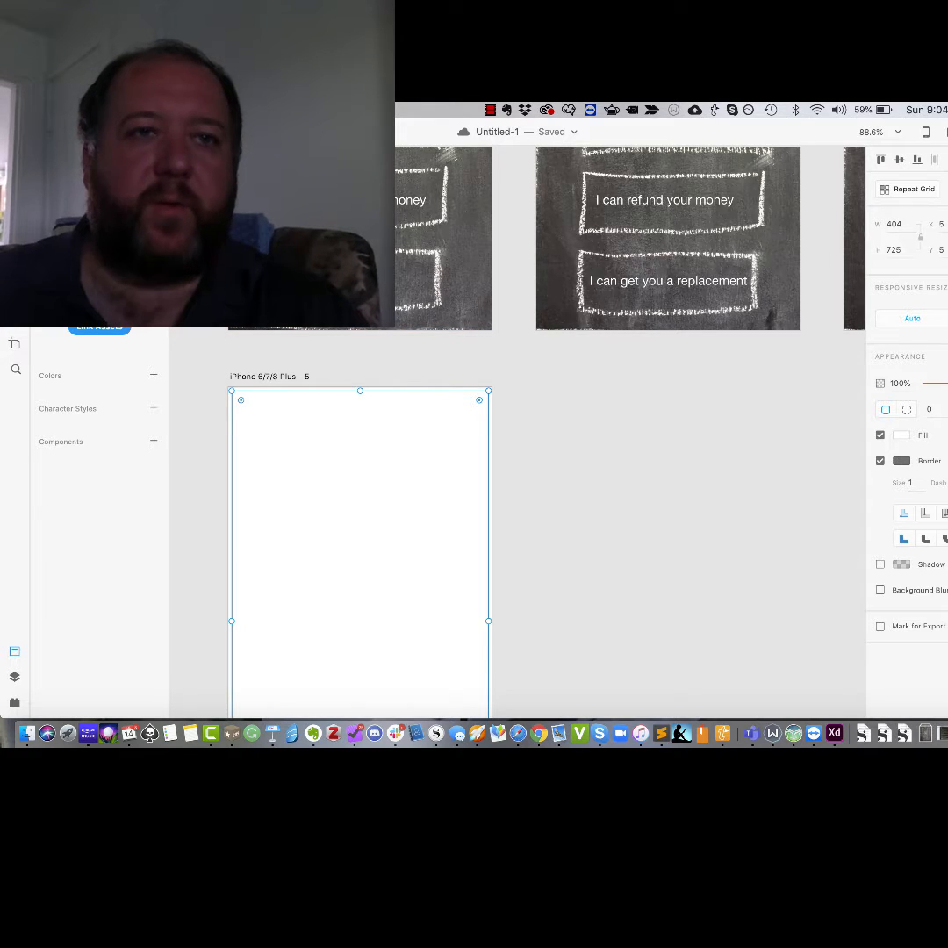
key(ctrl+Tab)
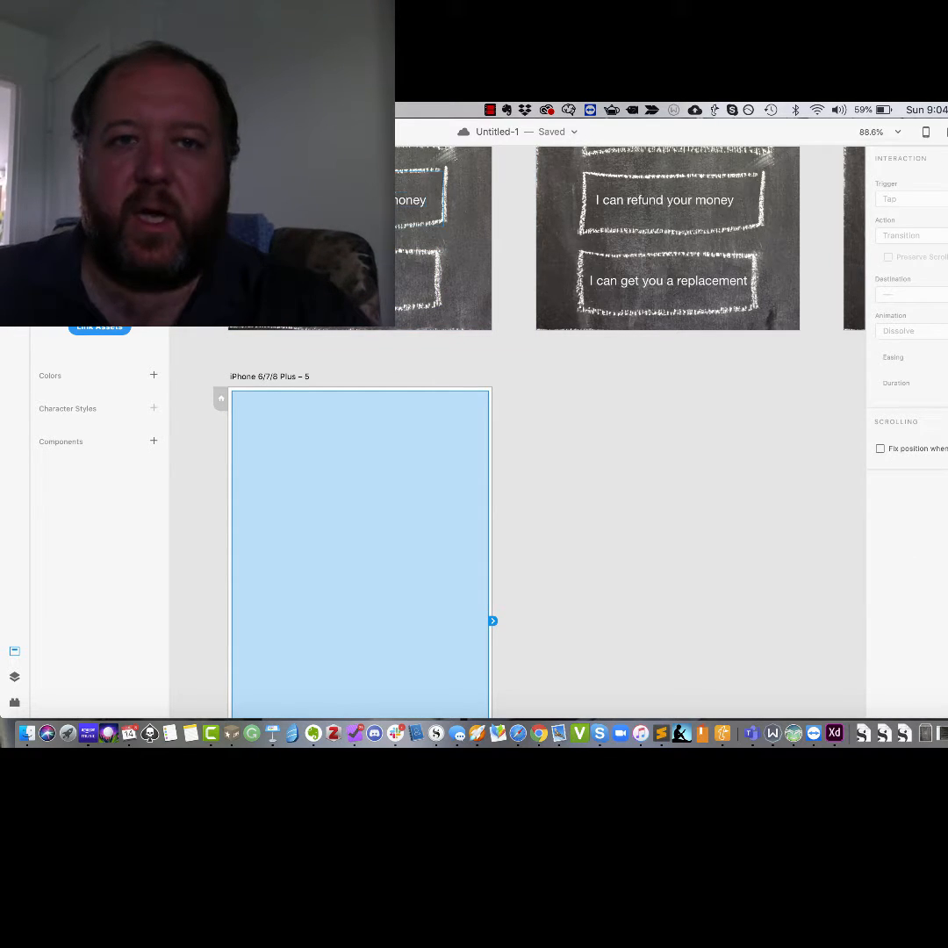
click(443, 200)
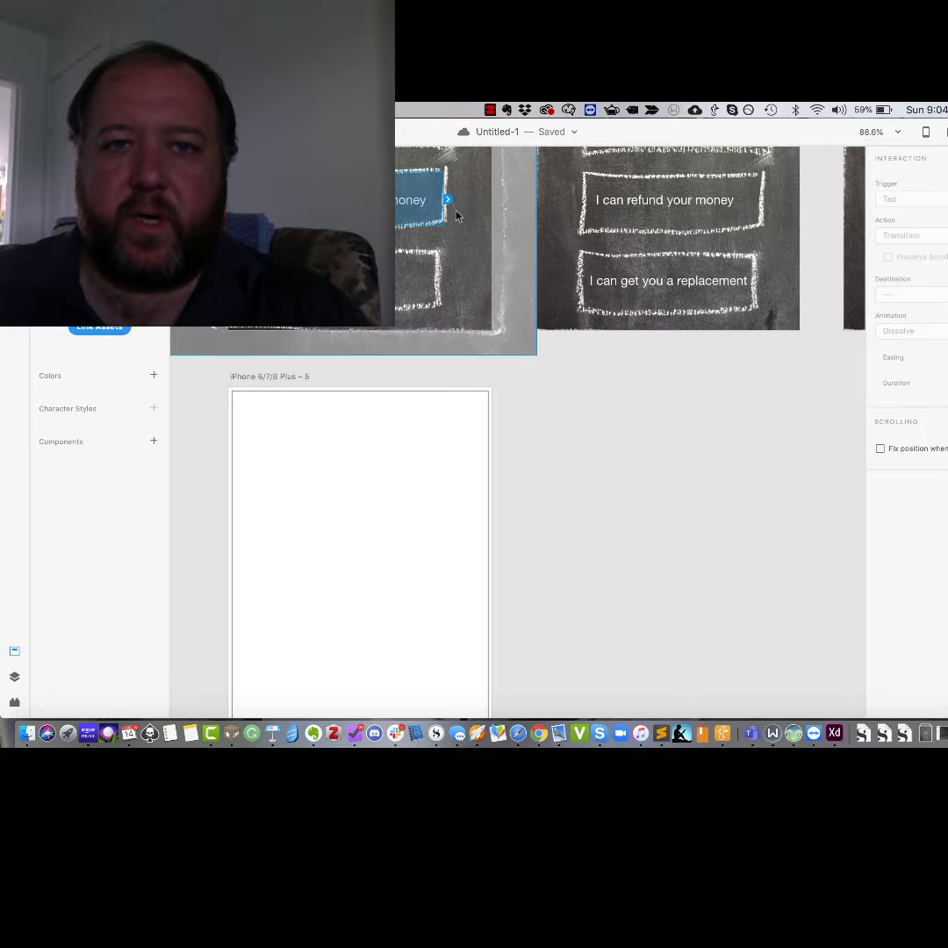
drag(448, 201, 368, 640)
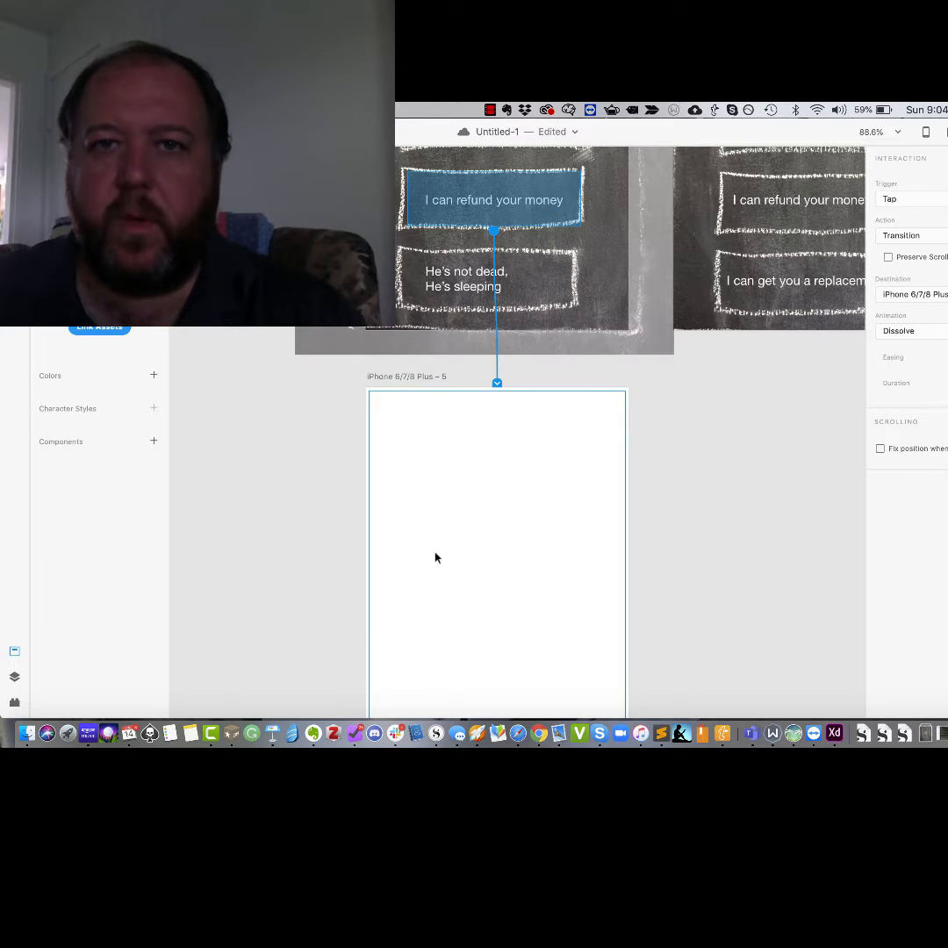
Link the second artboard's "I can refund your money" hotspot to the blank fifth artboard
scroll(728, 504, right, 5)
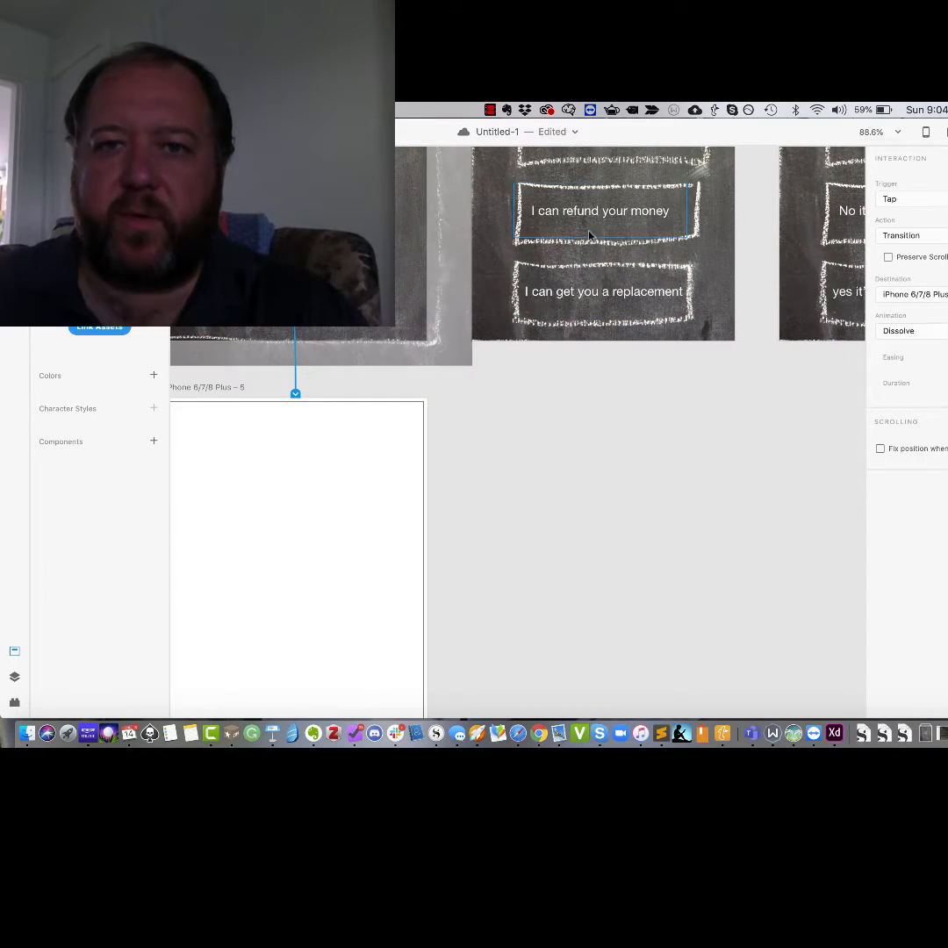
click(533, 234)
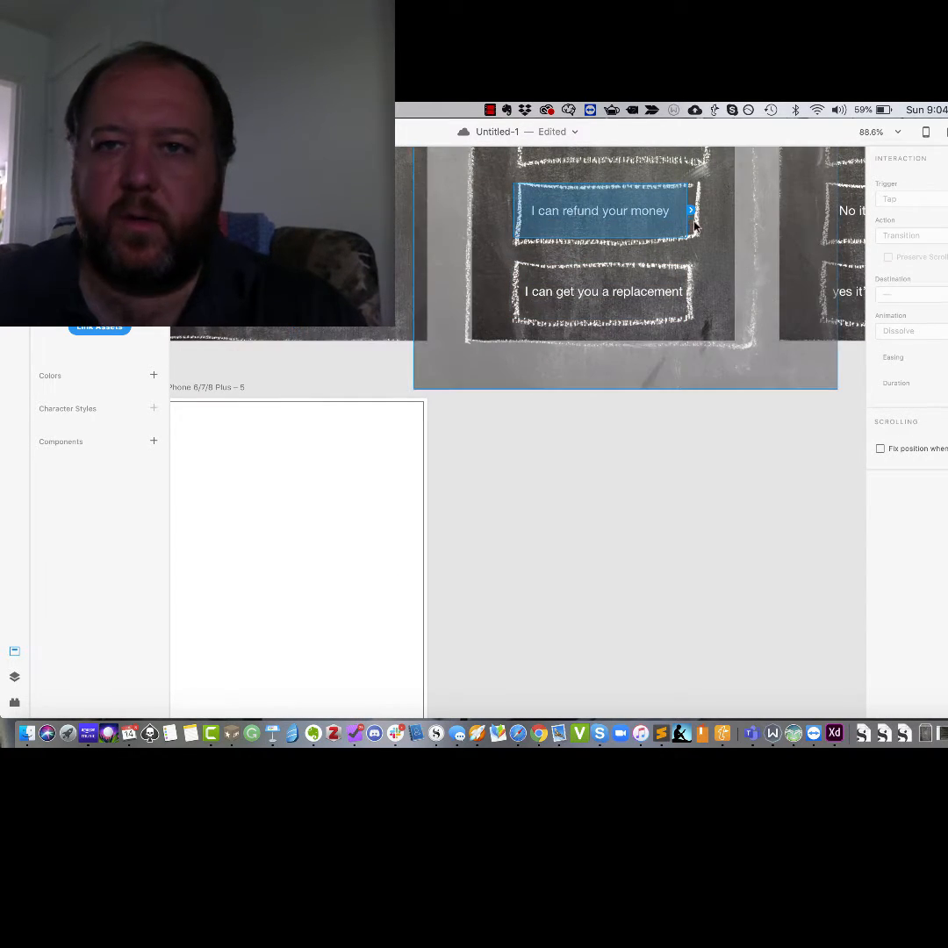
drag(693, 212, 284, 624)
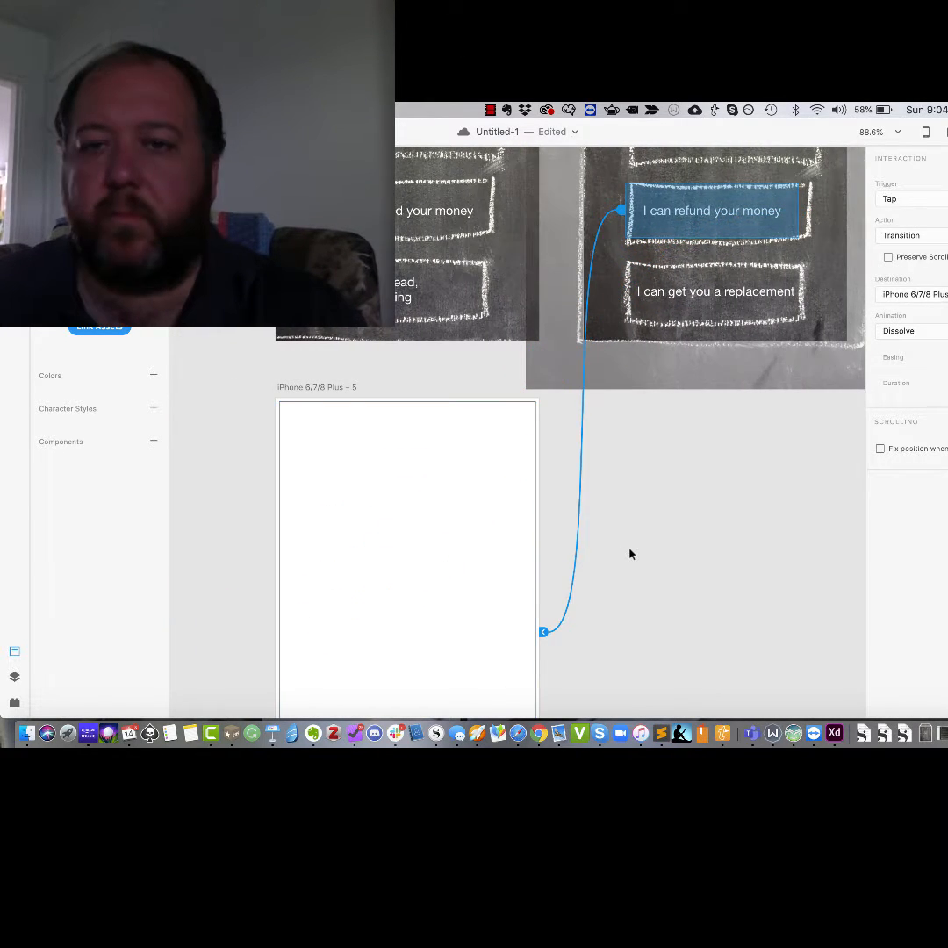
Link the third artboard's "No it's a slug" hotspot to the blank fifth artboard
scroll(631, 555, right, 5)
scroll(631, 555, right, 2)
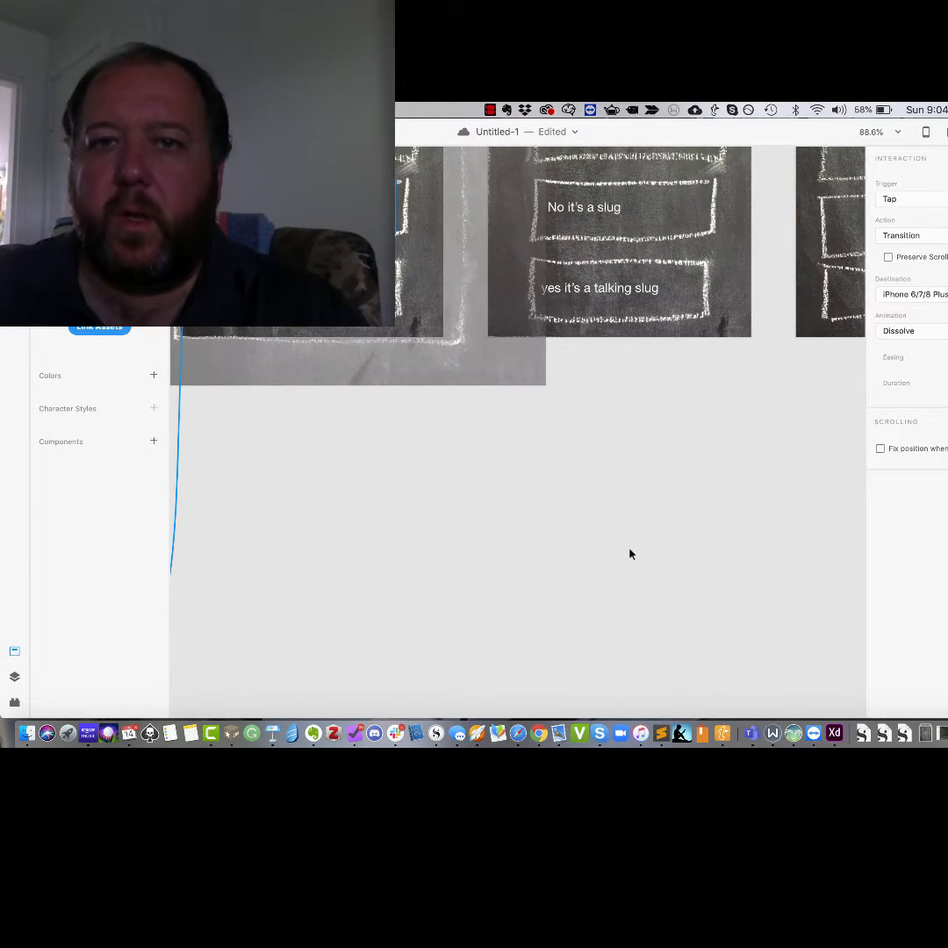
click(625, 212)
drag(708, 207, 186, 604)
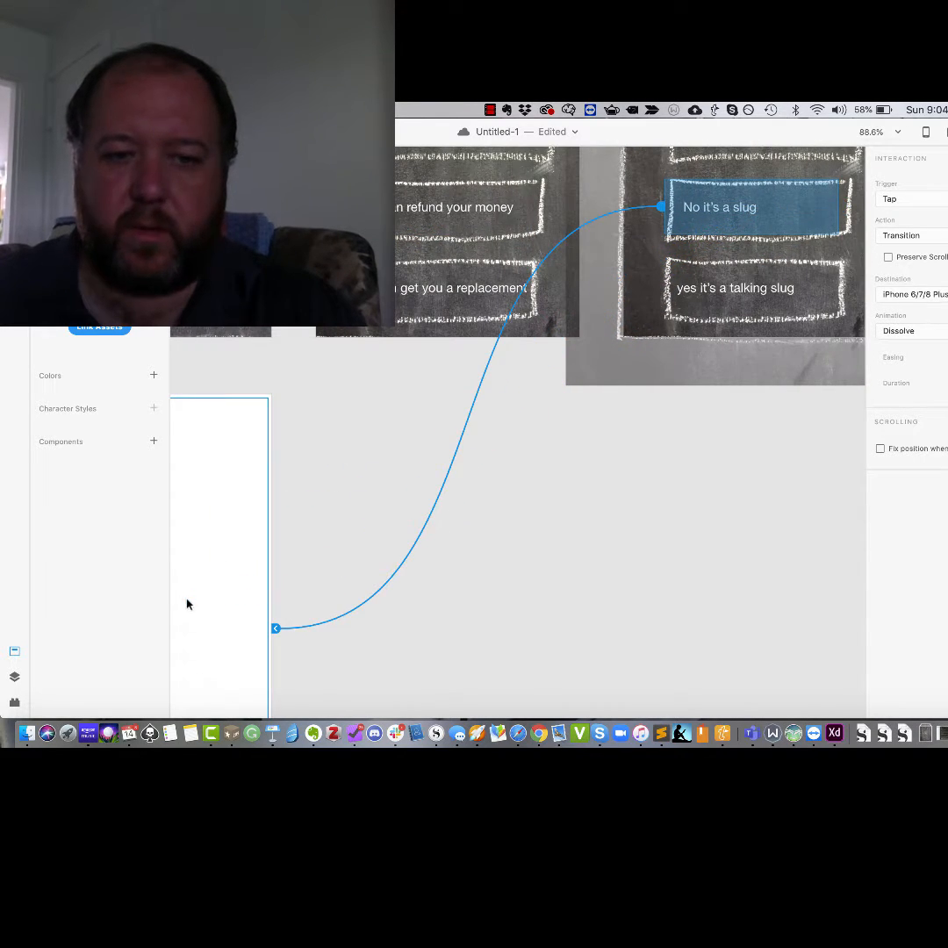
scroll(381, 575, left, 5)
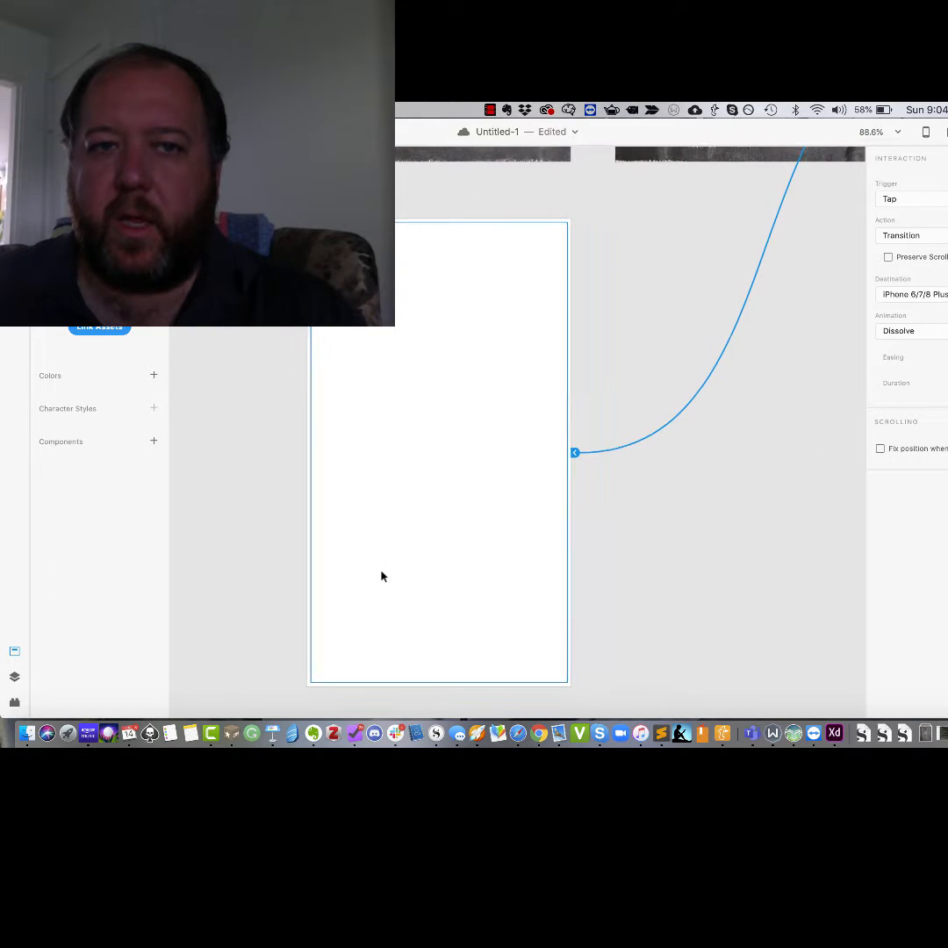
In Design mode, delete the blank full-size rectangle and the leftover text boxes from the fifth artboard
click(422, 472)
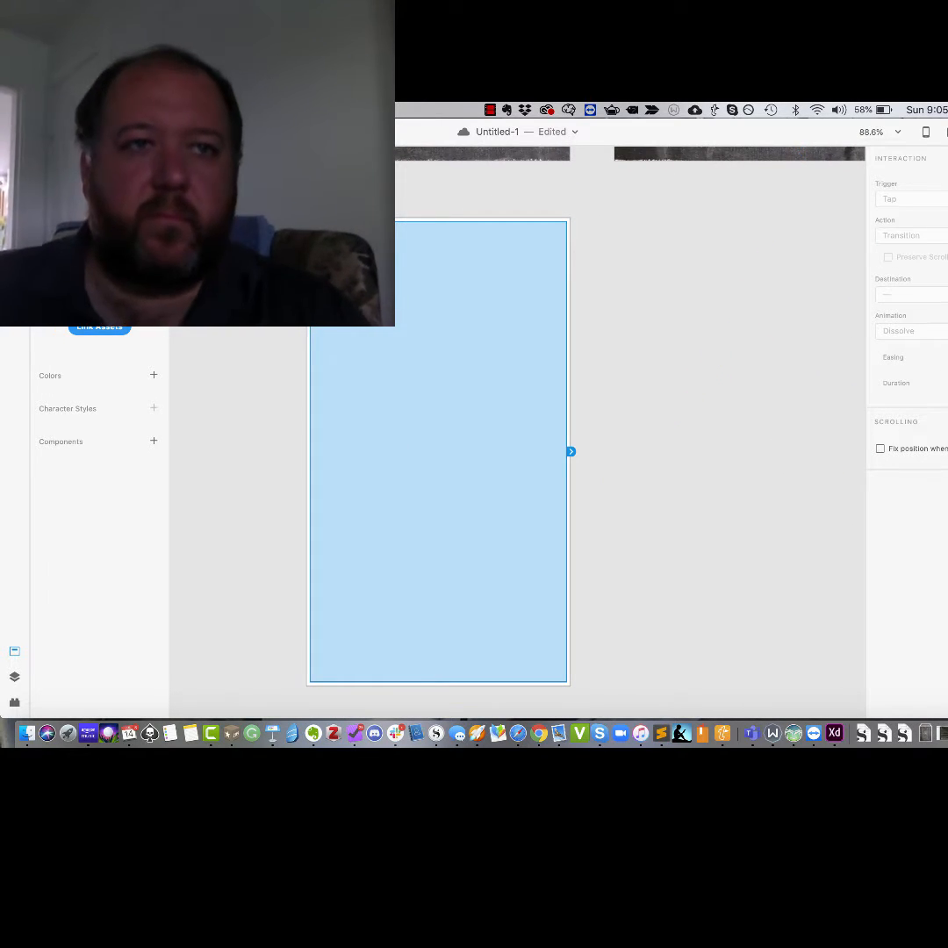
click(93, 132)
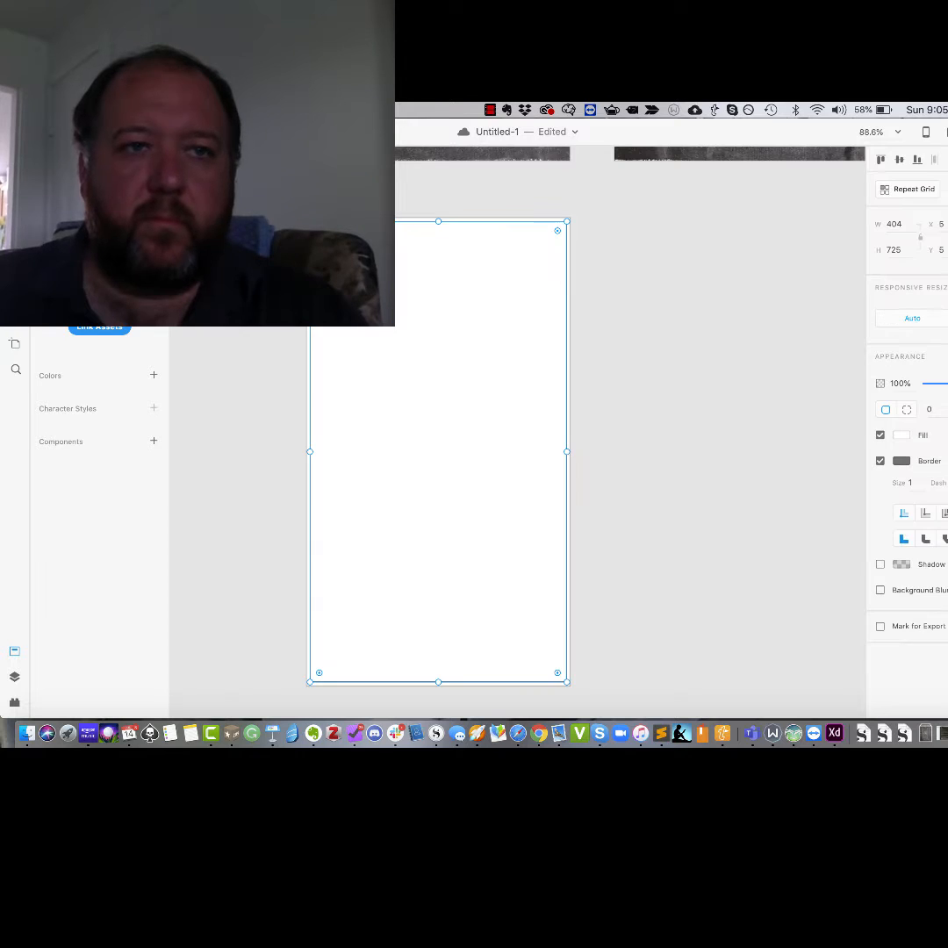
key(Delete)
click(407, 329)
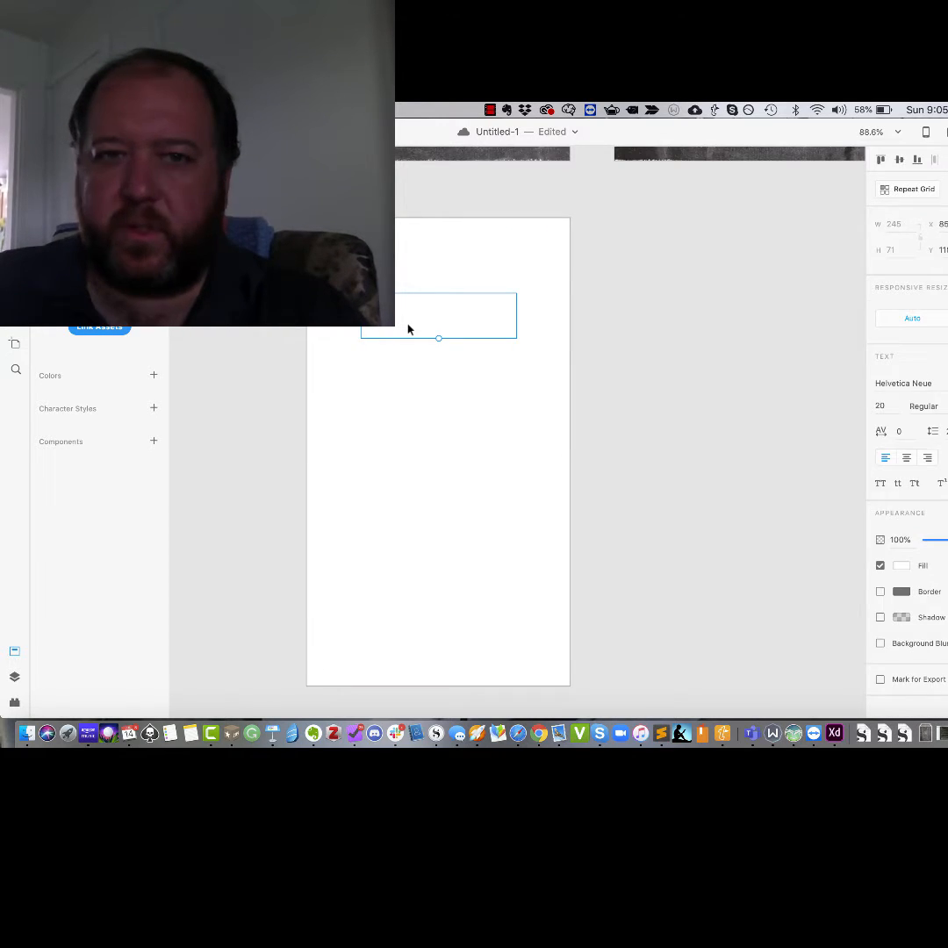
key(Delete)
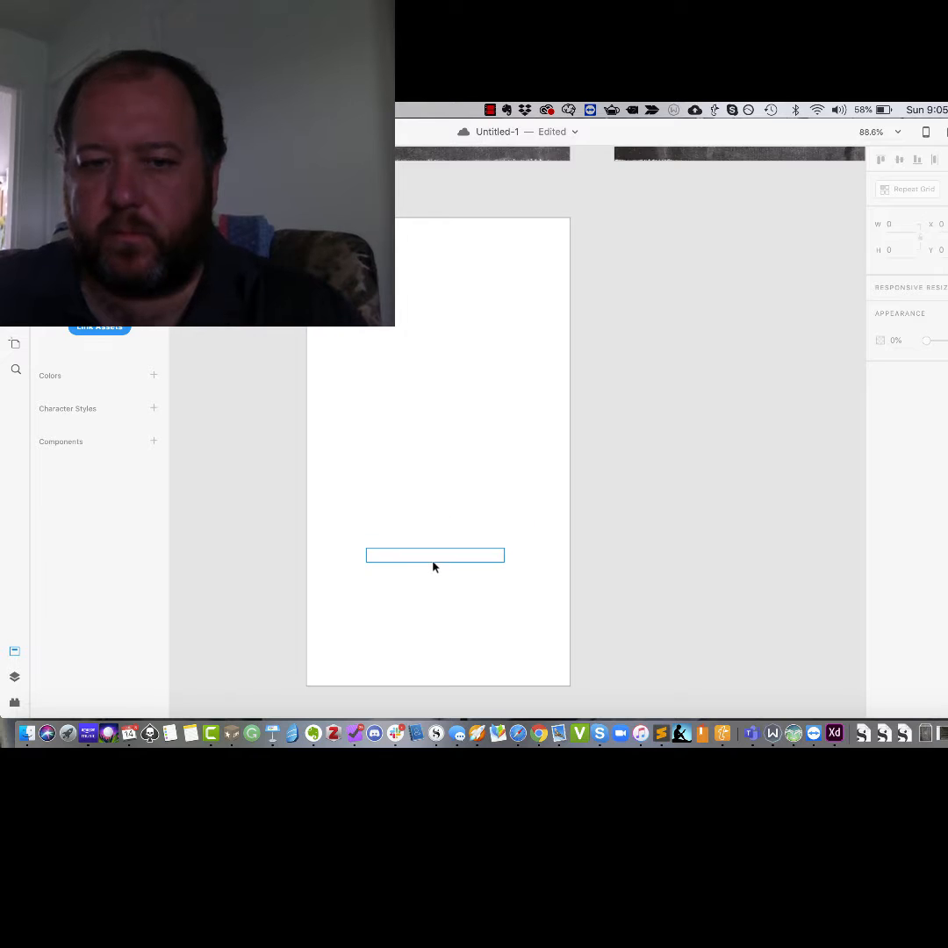
Place the chalkboard sketch IMG_3368.JPG on the fifth artboard and shrink it to about 737 × 982
click(925, 734)
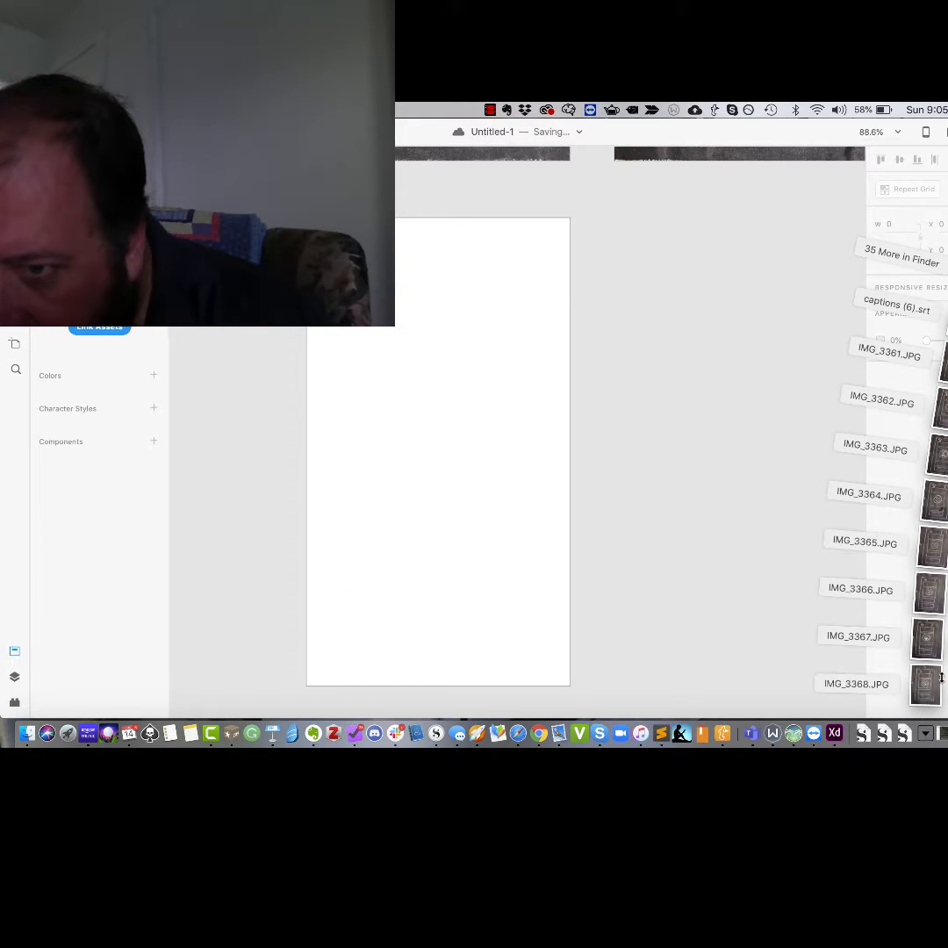
drag(932, 682, 407, 440)
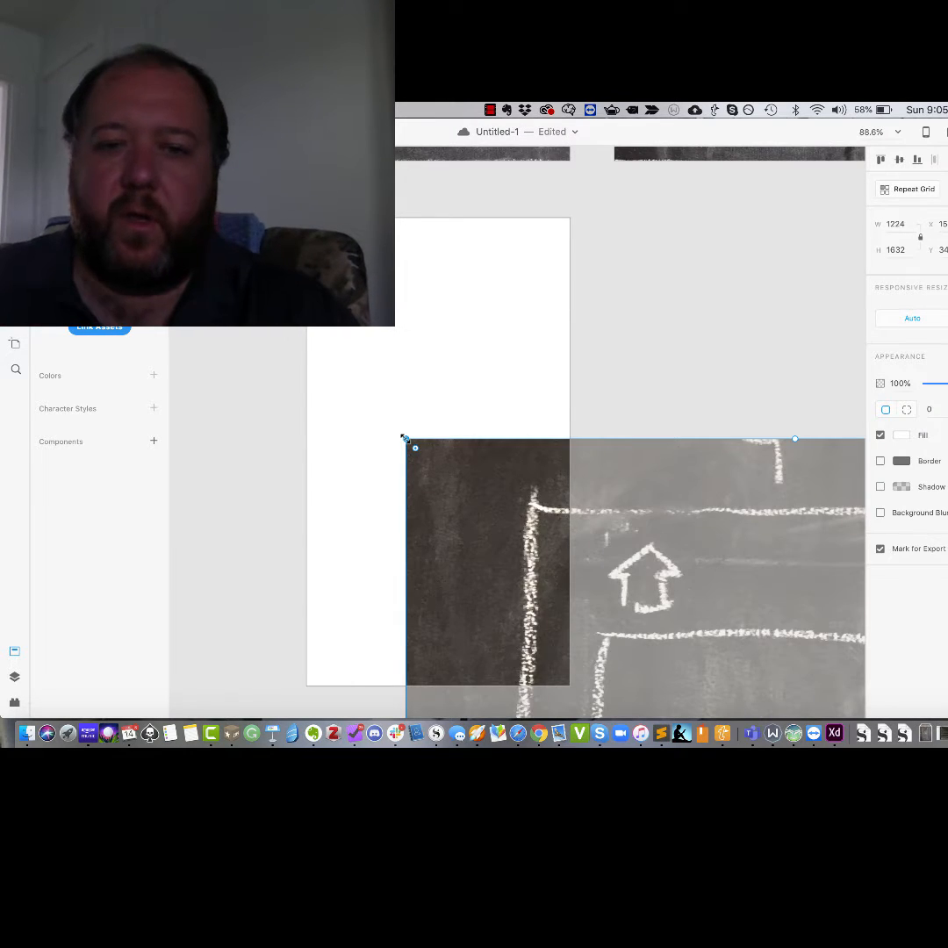
scroll(715, 617, down, 5)
drag(715, 617, 250, 230)
scroll(699, 283, up, 5)
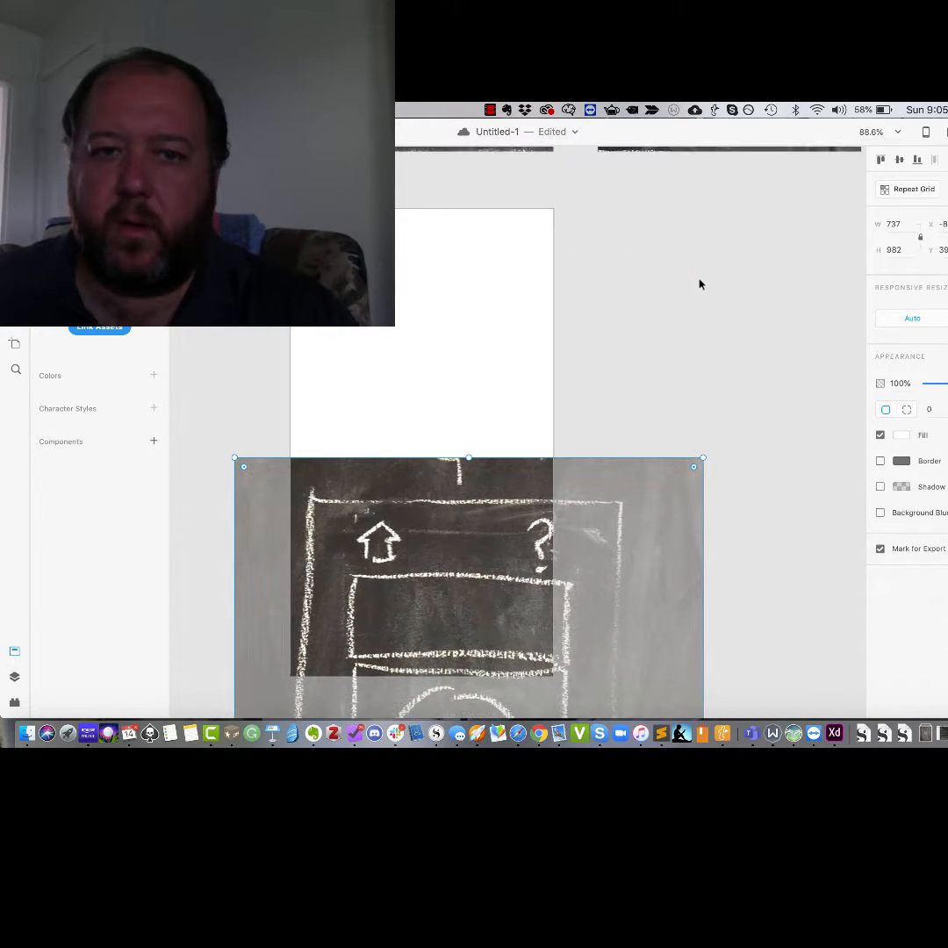
Reposition the angry-face sketch and scale it to about 634 × 845 so its phone frame fills the fifth artboard
drag(503, 665, 475, 357)
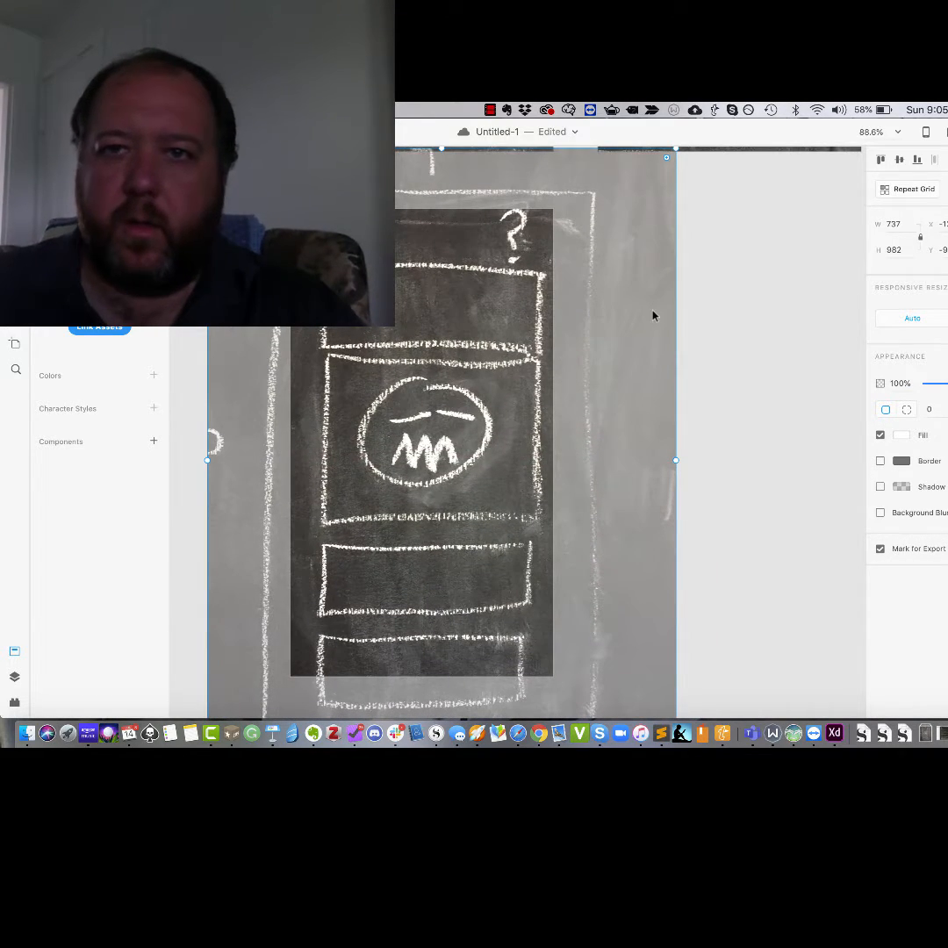
drag(666, 155, 563, 273)
drag(415, 480, 433, 369)
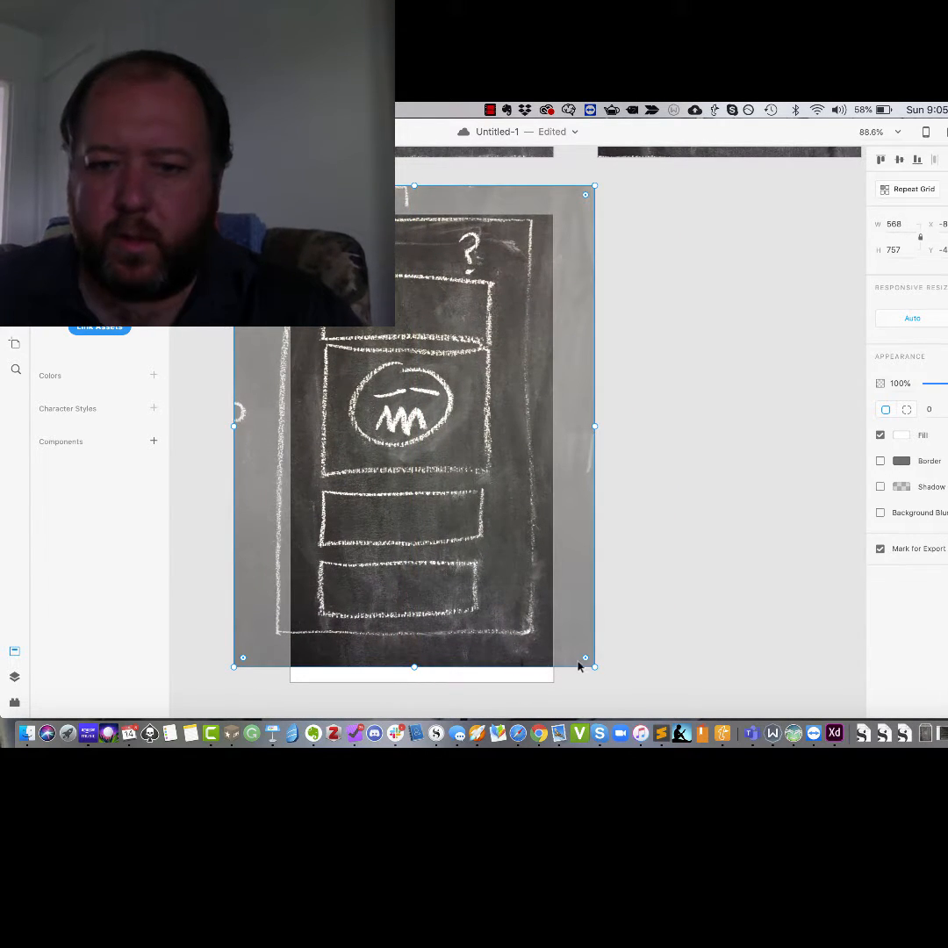
drag(593, 665, 637, 711)
drag(447, 538, 444, 535)
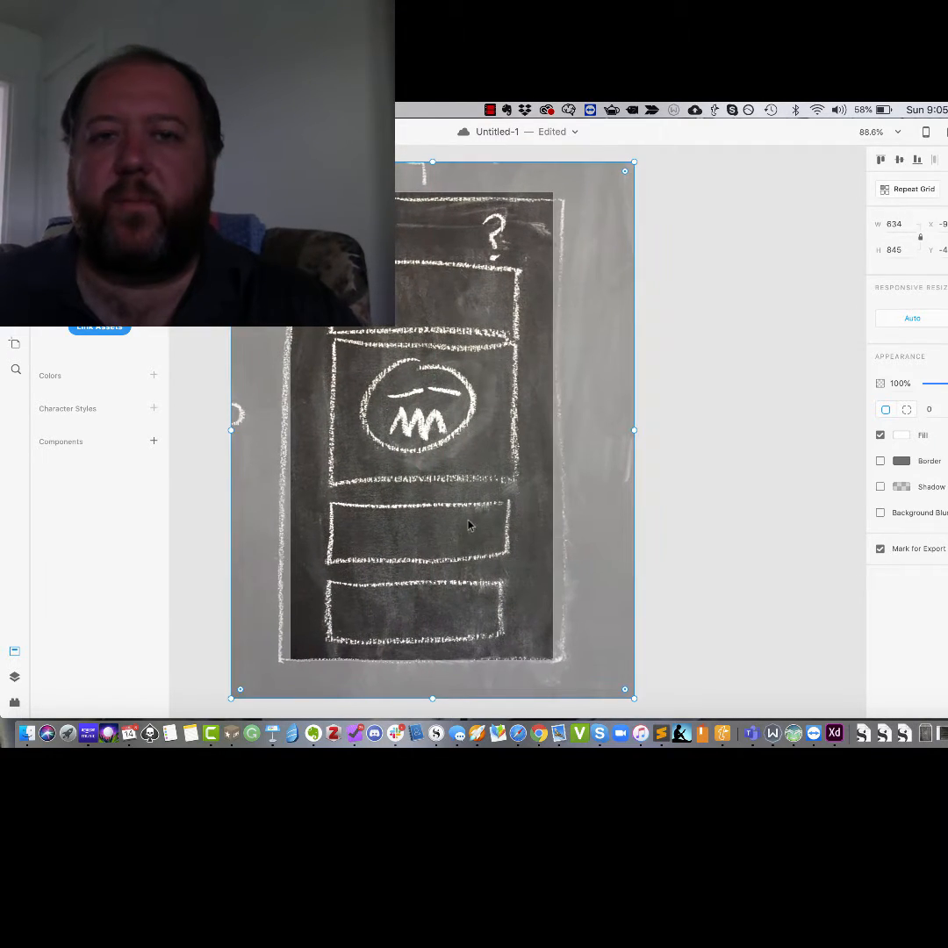
click(763, 480)
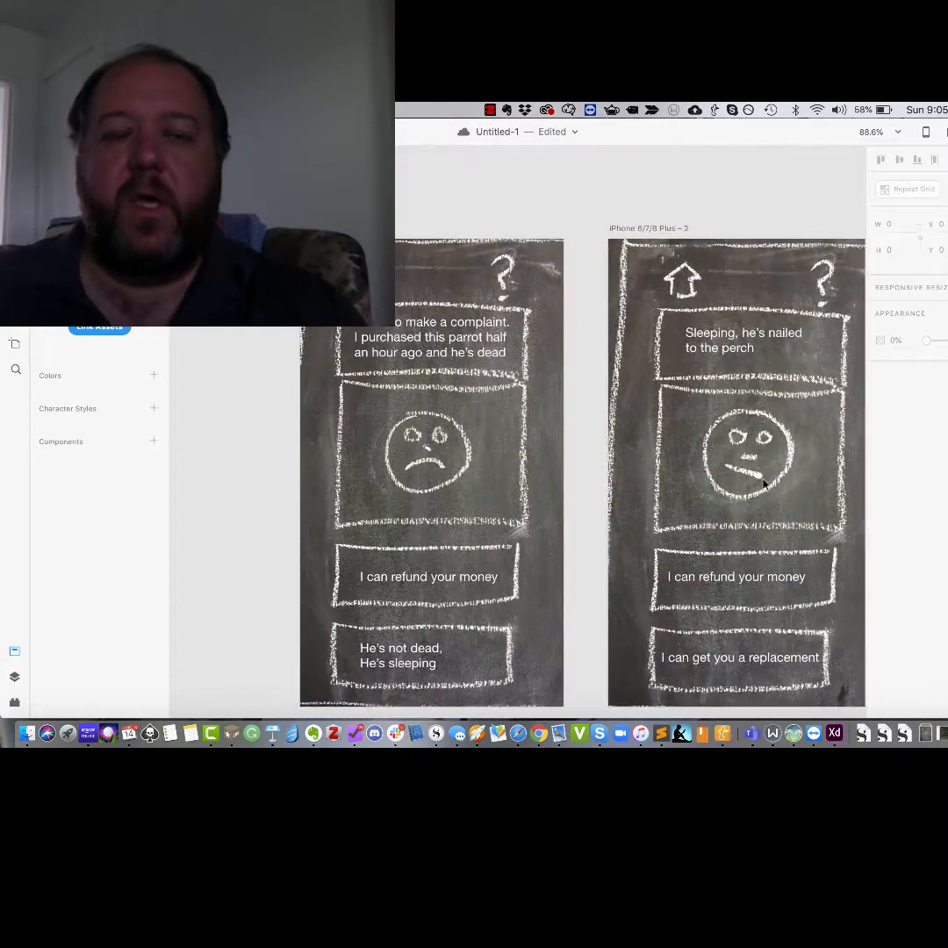
Preview the prototype from the first artboard, test the "I can refund your money" answer, and close the preview
scroll(763, 483, down, 3)
scroll(763, 484, right, 2)
click(145, 131)
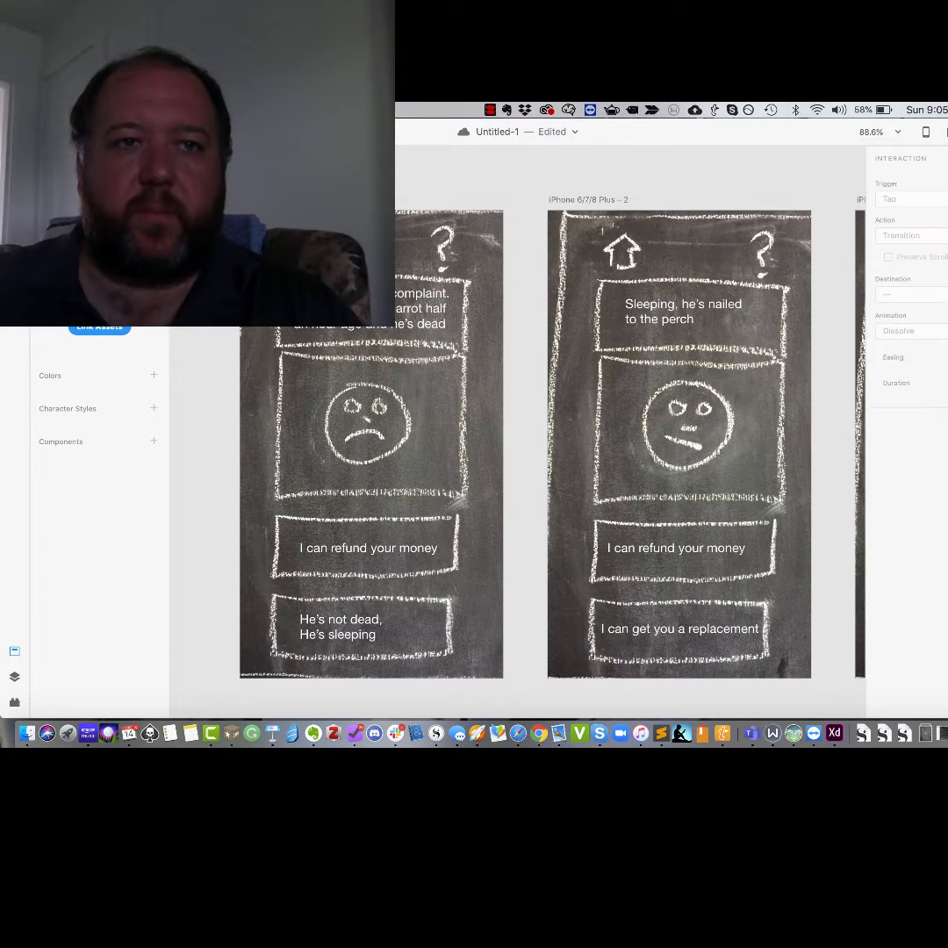
click(475, 326)
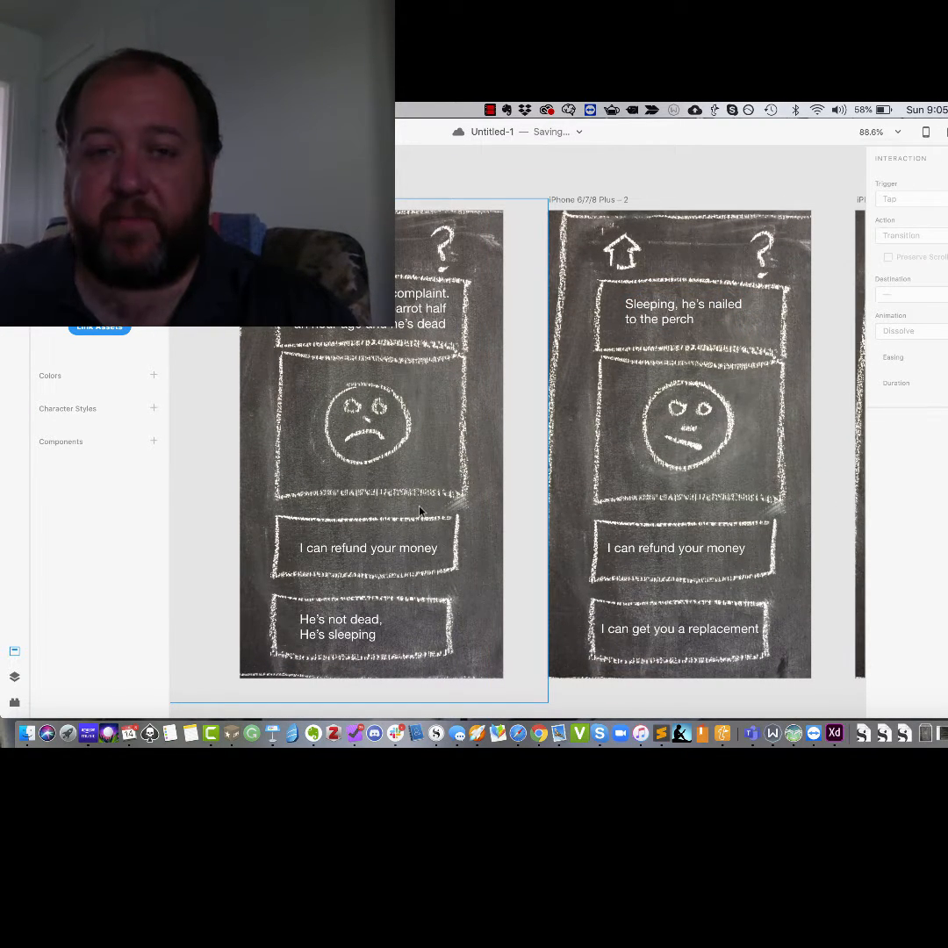
key(Escape)
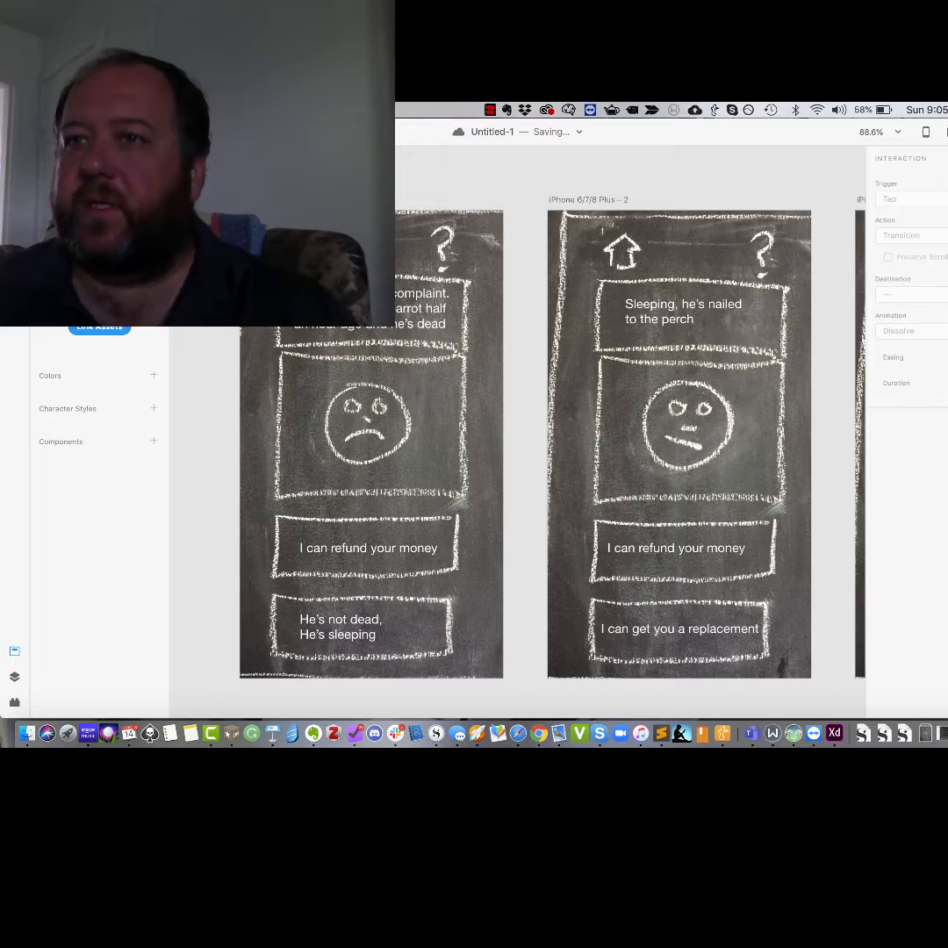
key(super+Return)
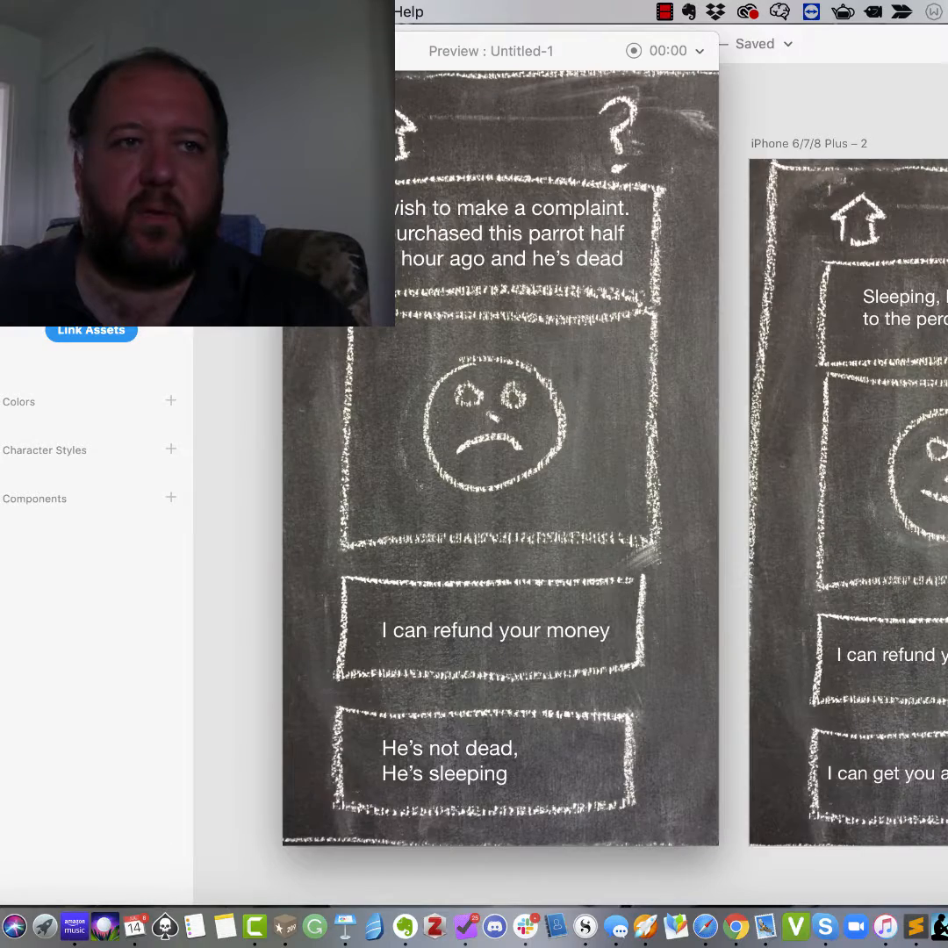
key(super+m)
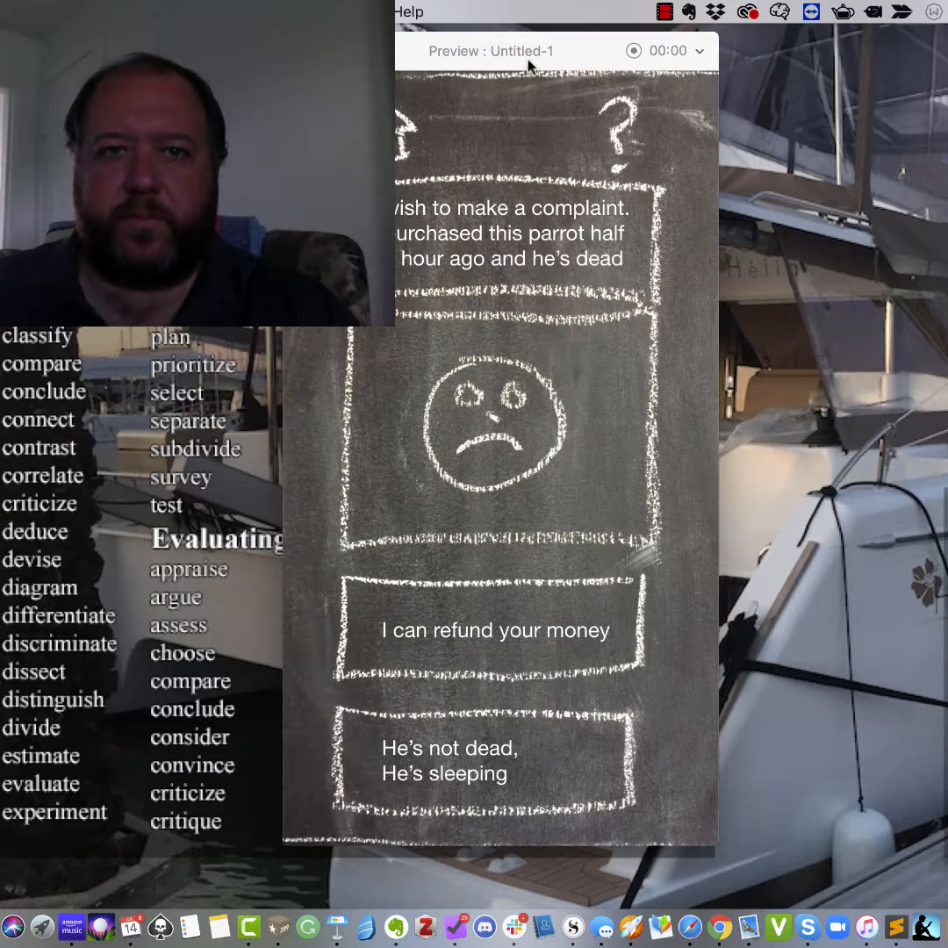
drag(530, 65, 714, 92)
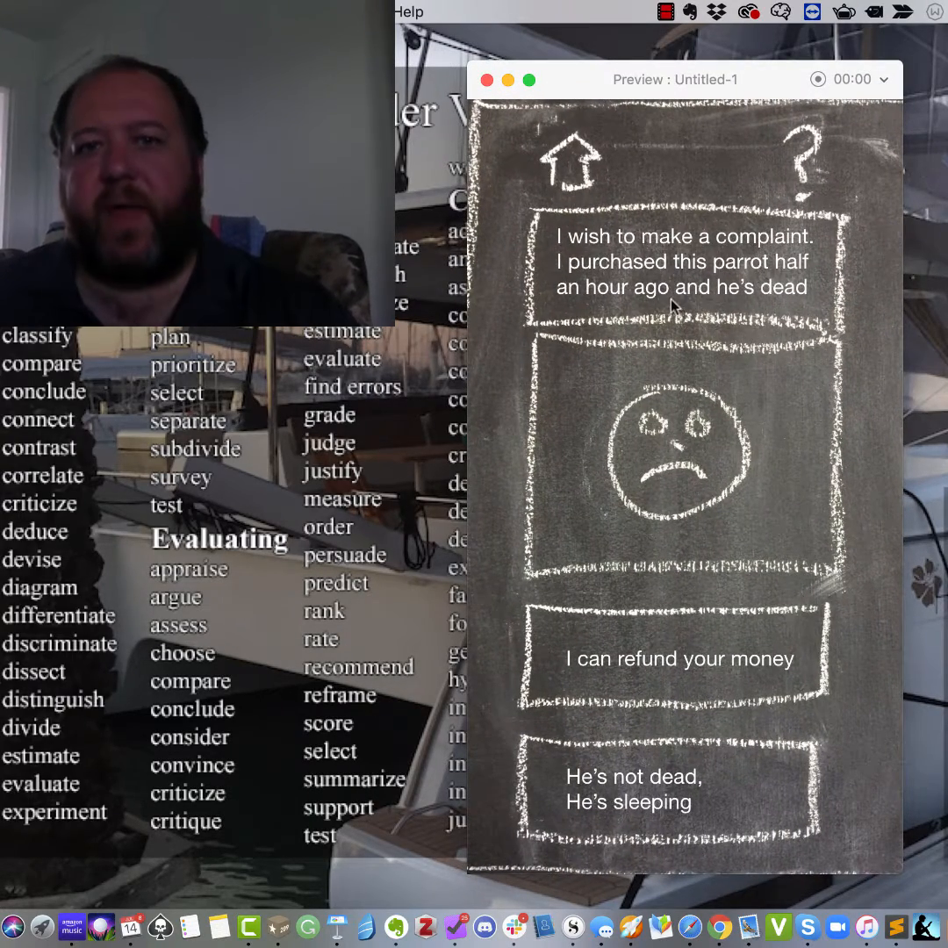
click(645, 662)
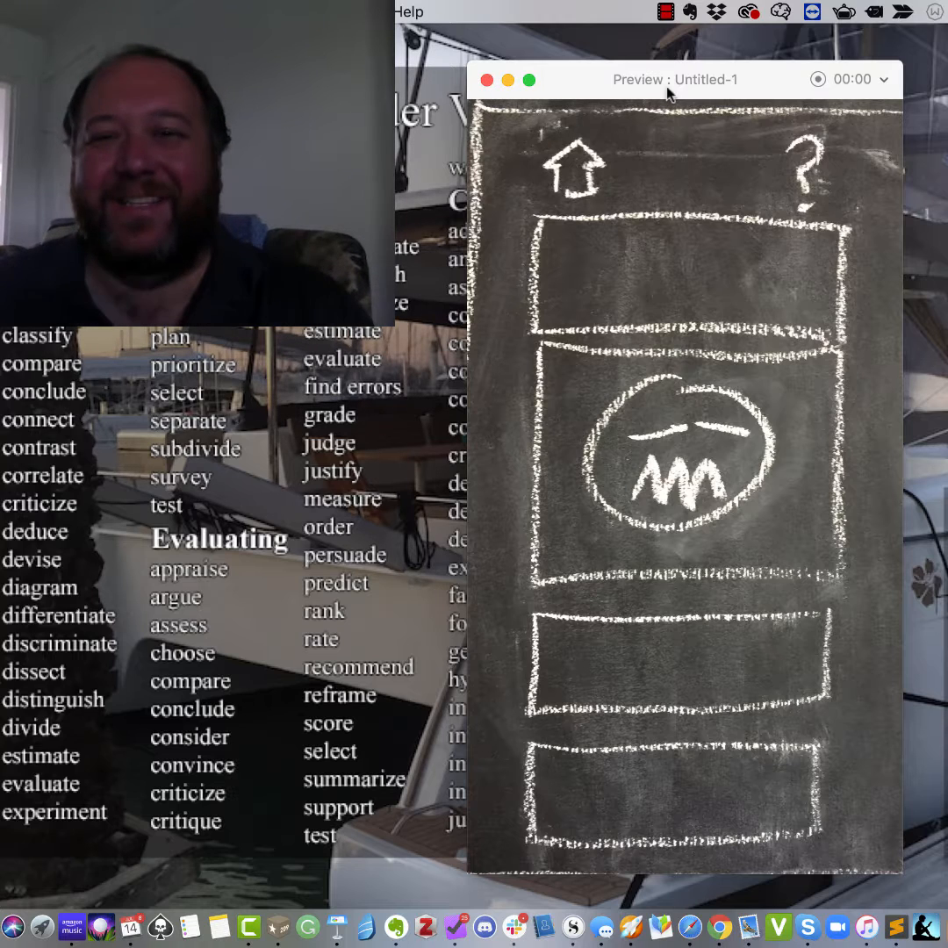
click(487, 80)
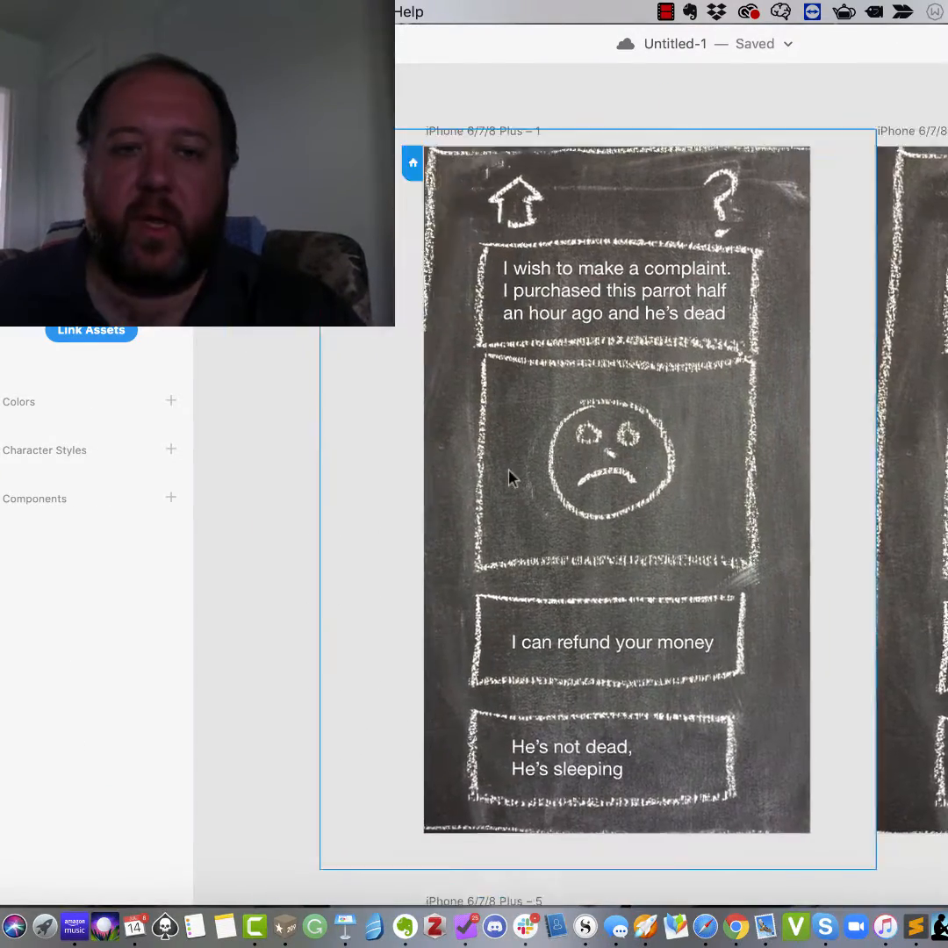
scroll(509, 477, down, 6)
scroll(509, 476, left, 2)
scroll(510, 476, right, 2)
click(592, 519)
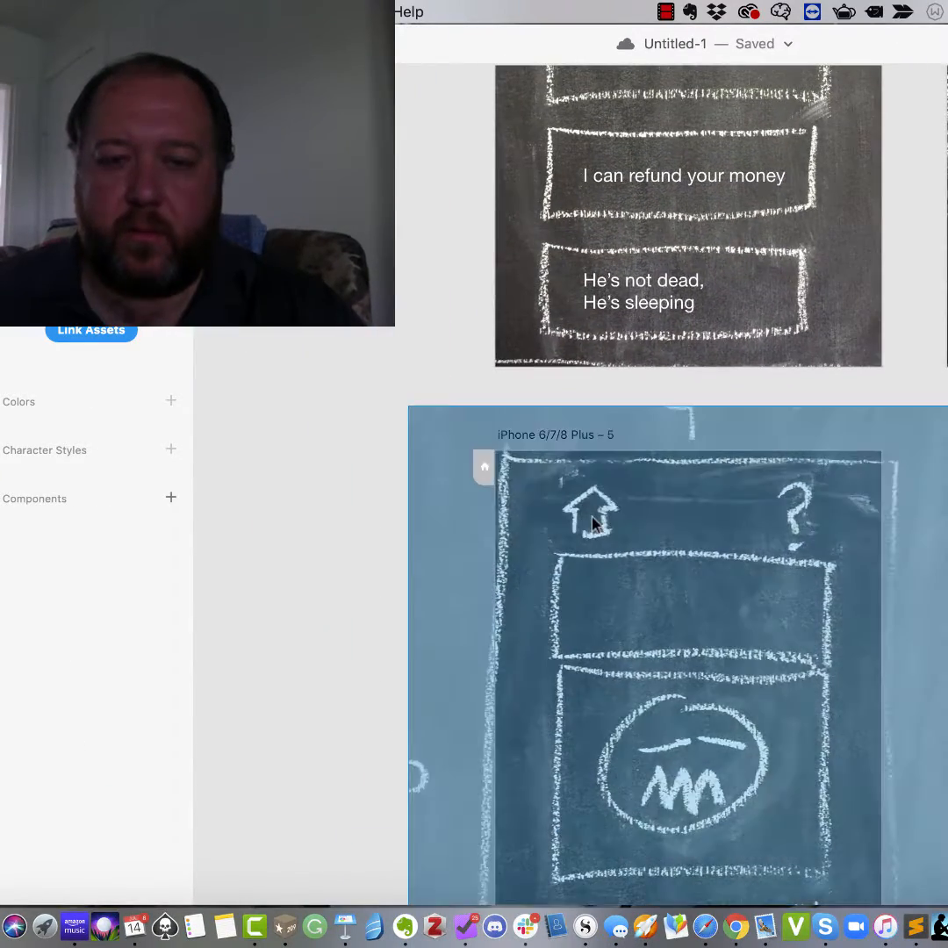
key(Escape)
scroll(480, 193, up, 10)
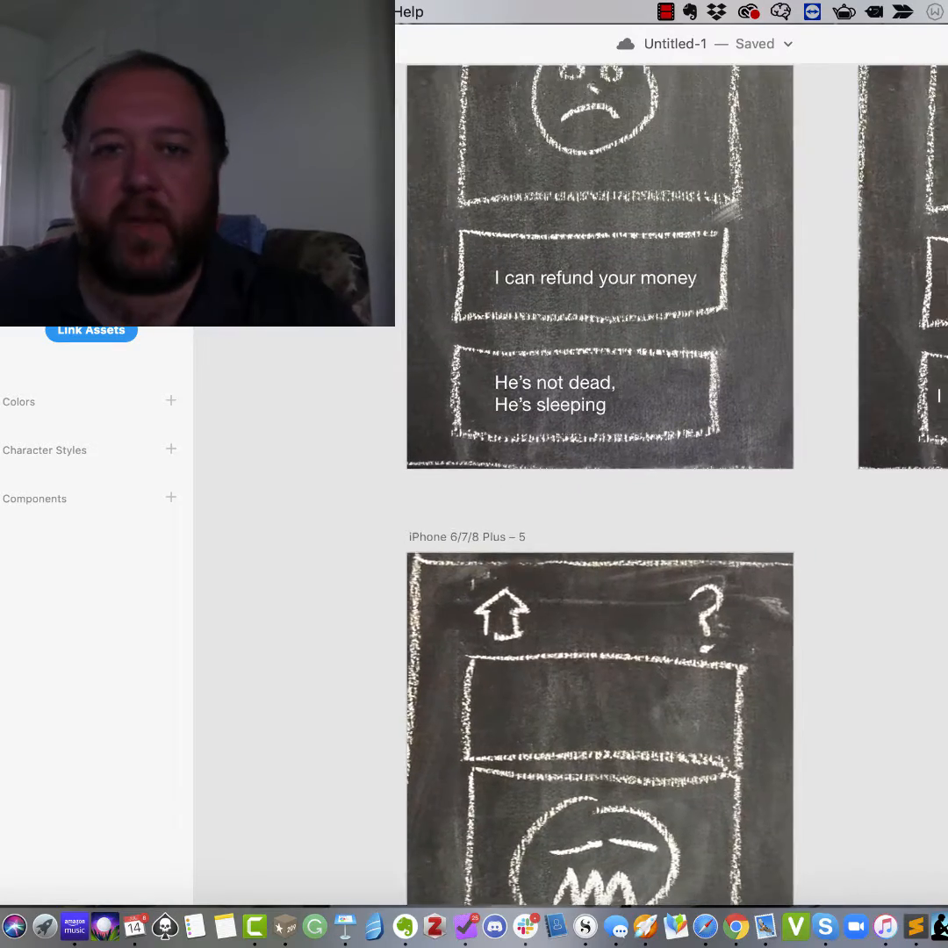
scroll(481, 193, up, 2)
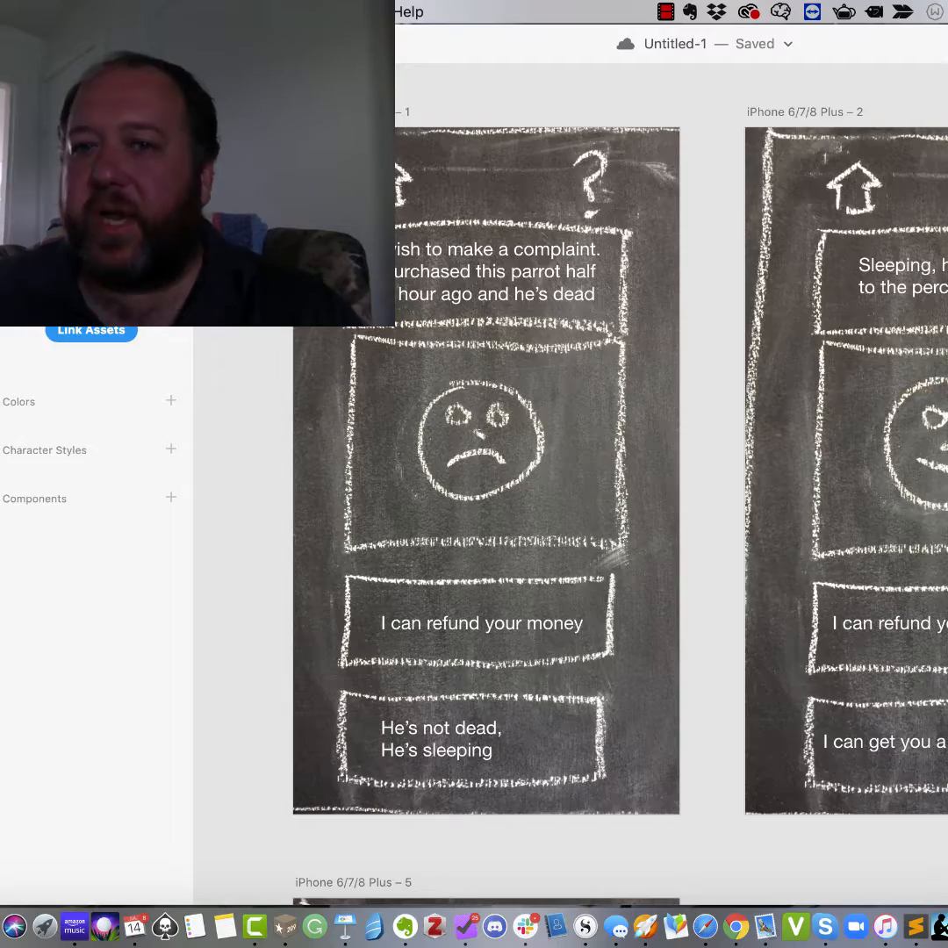
Preview the path "He's not dead, He's sleeping", "I can get you a replacement", "yes it's a talking slug", and close the preview
key(super+Return)
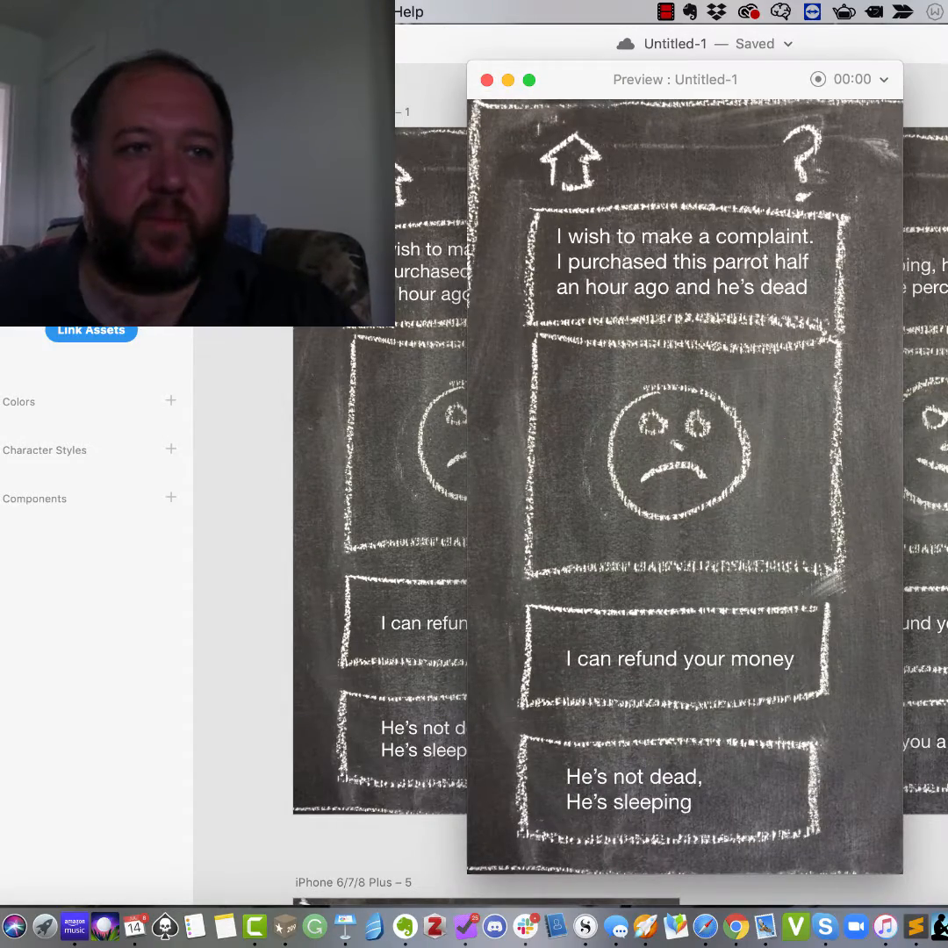
key(super+m)
click(624, 787)
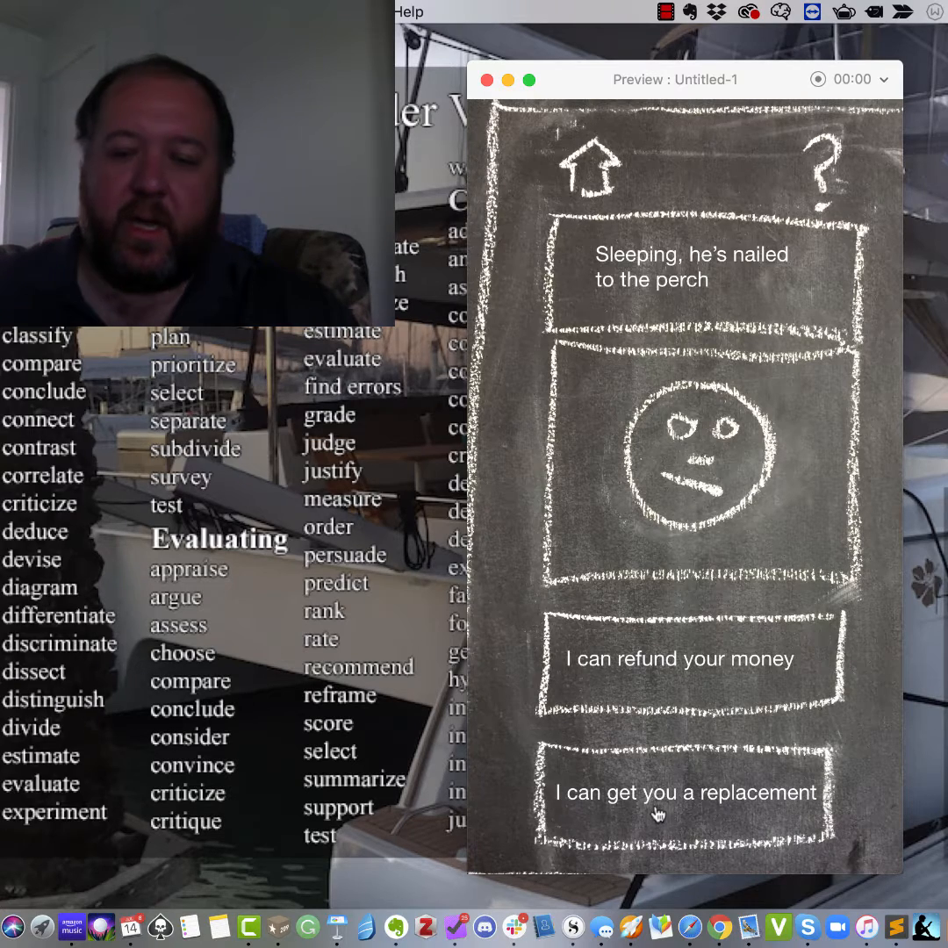
click(657, 812)
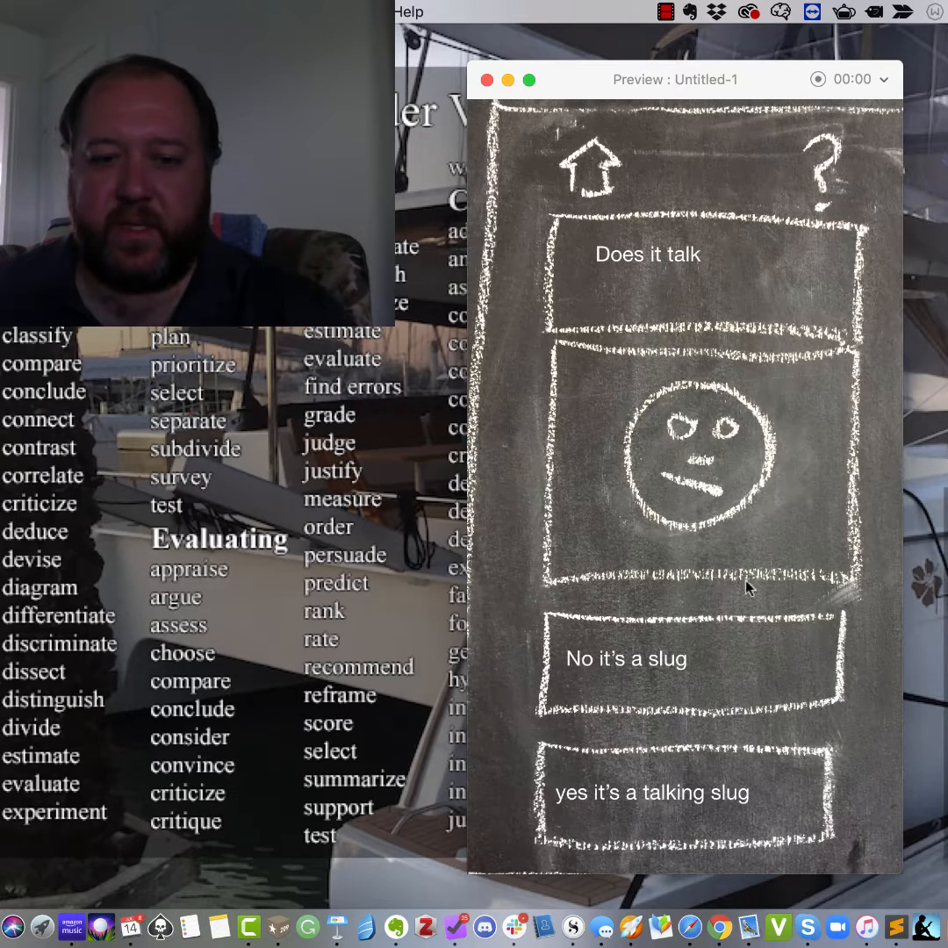
click(627, 790)
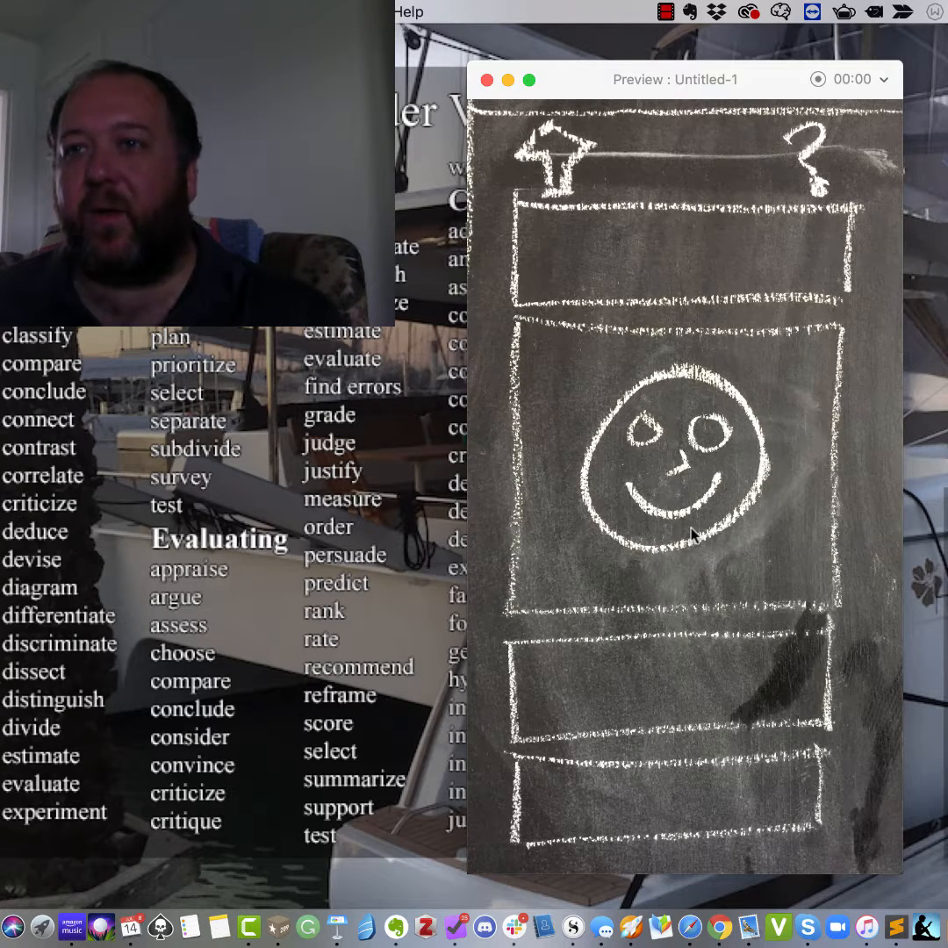
click(488, 81)
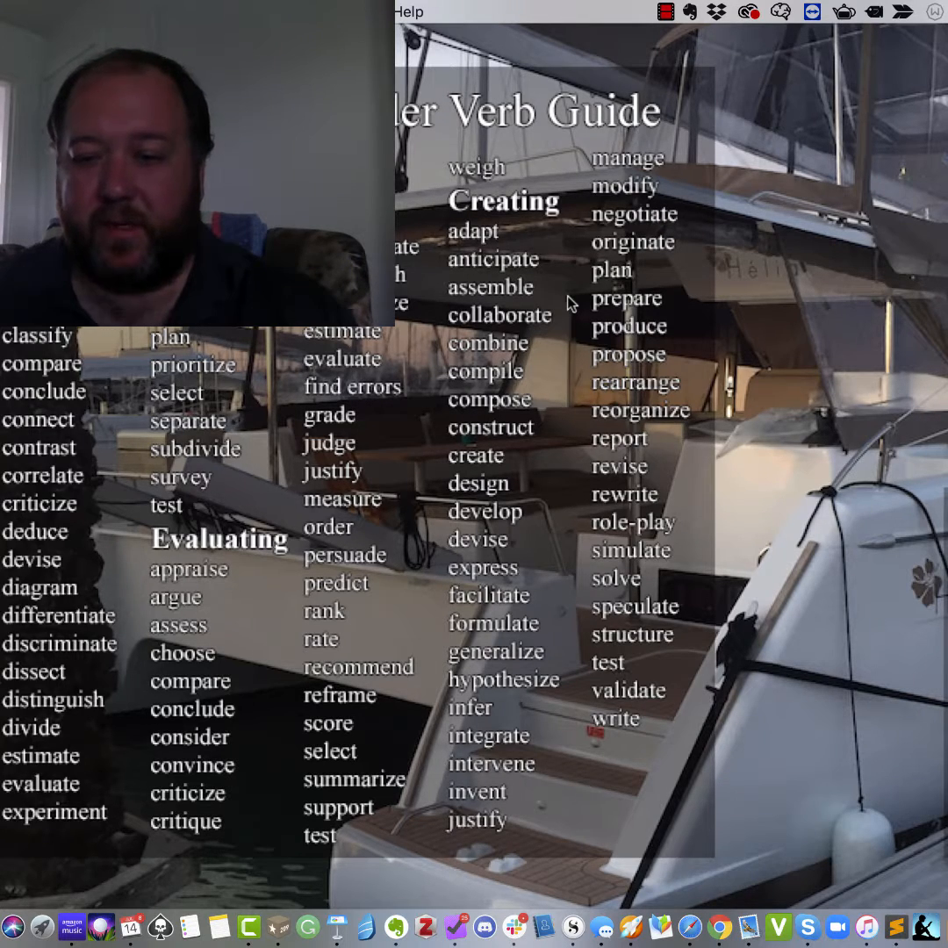